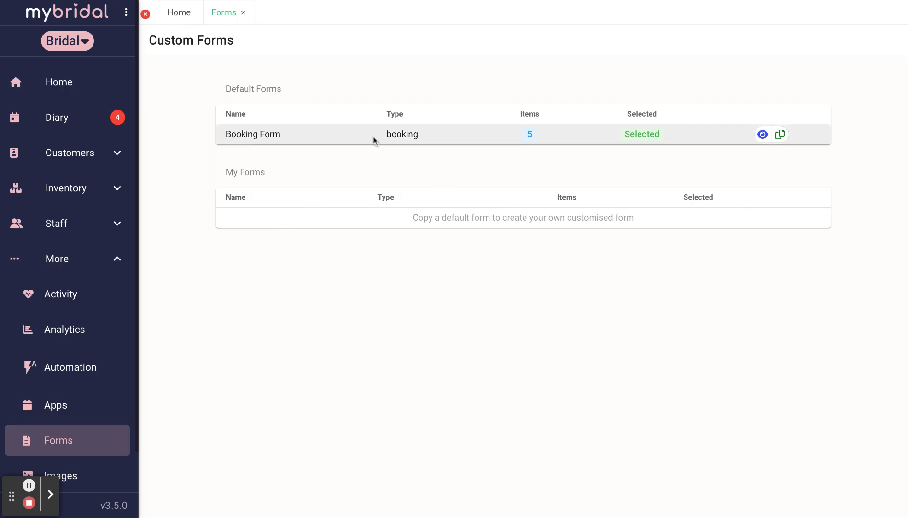
# Step: Copy the default Booking Form and rename the copy with the owner's first name in front of "Booking Form"
pyautogui.click(781, 136)
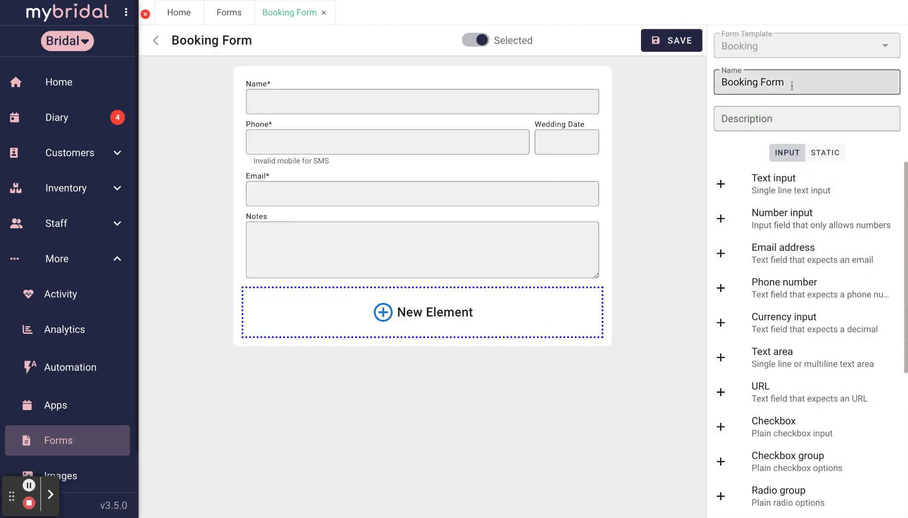
pyautogui.moveTo(792, 85); pyautogui.dragTo(714, 78)
pyautogui.press('BackSpace')
pyautogui.write('Emma s Booking Form')
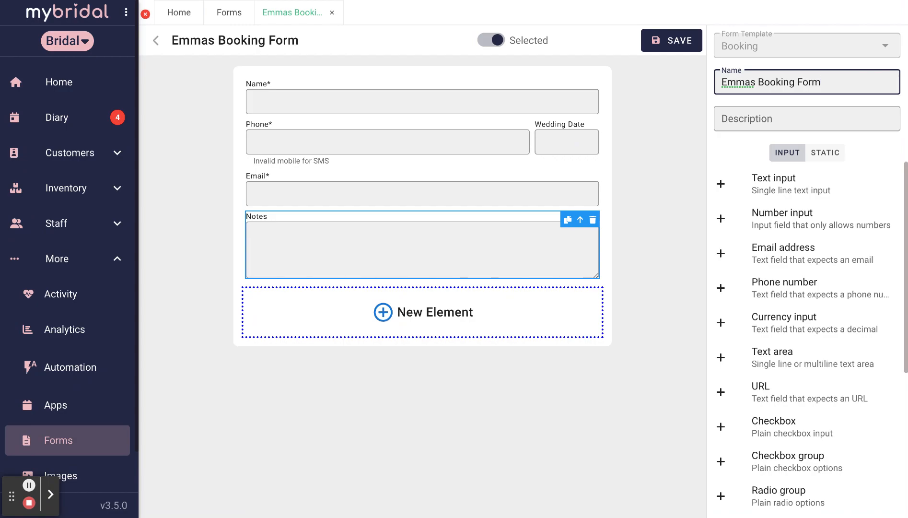
# Step: Check the Name field's Mandatory and validation settings, and turn off Required for the Phone and Email fields
pyautogui.click(452, 103)
pyautogui.click(889, 102)
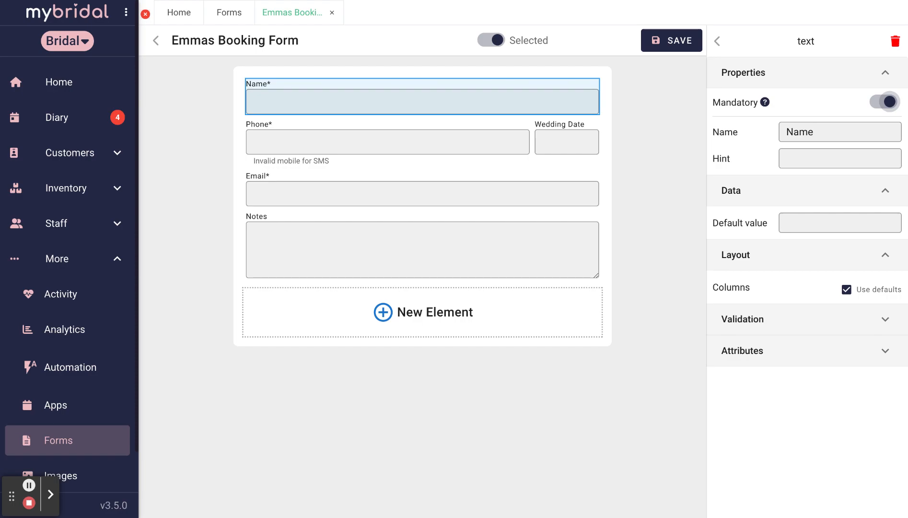
pyautogui.click(884, 319)
pyautogui.click(887, 348)
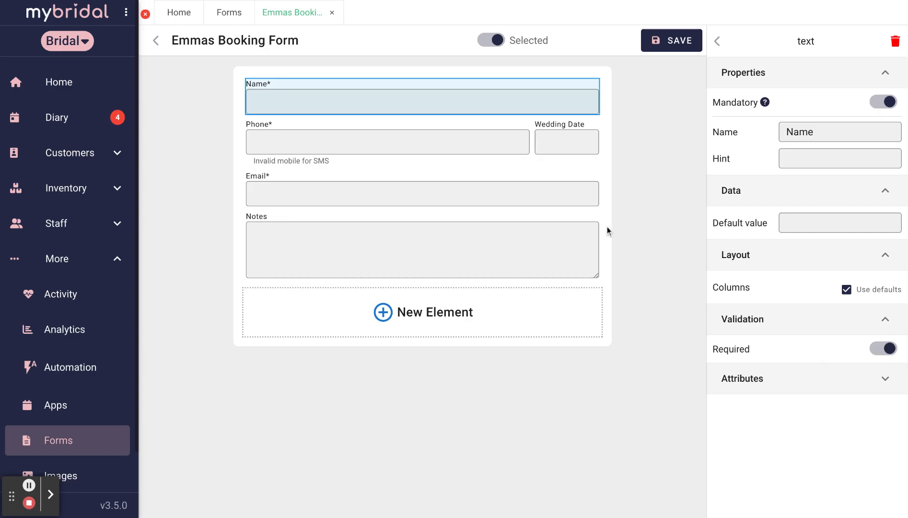
pyautogui.click(450, 149)
pyautogui.click(900, 415)
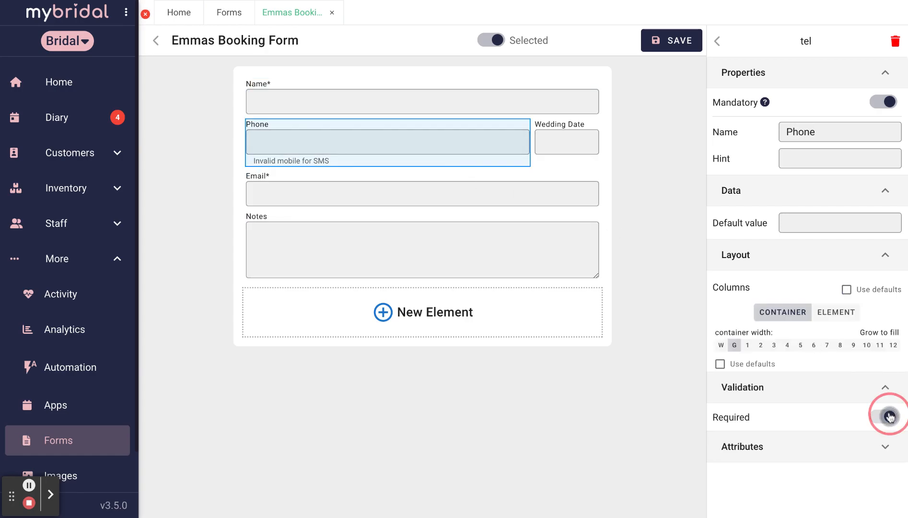
pyautogui.click(589, 196)
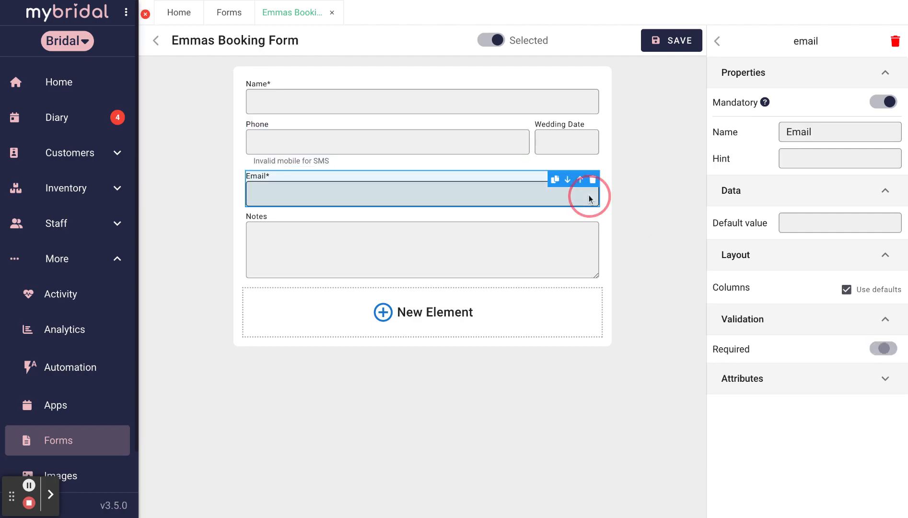
pyautogui.click(892, 350)
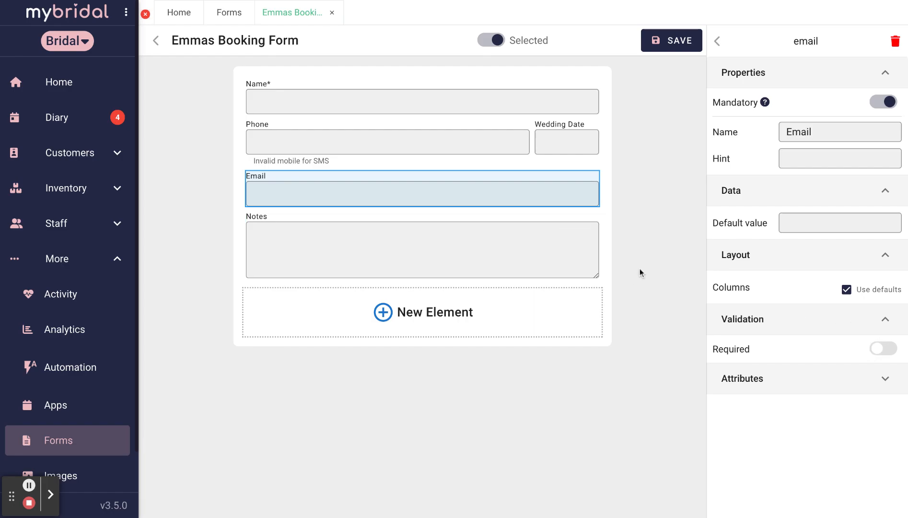
pyautogui.click(717, 41)
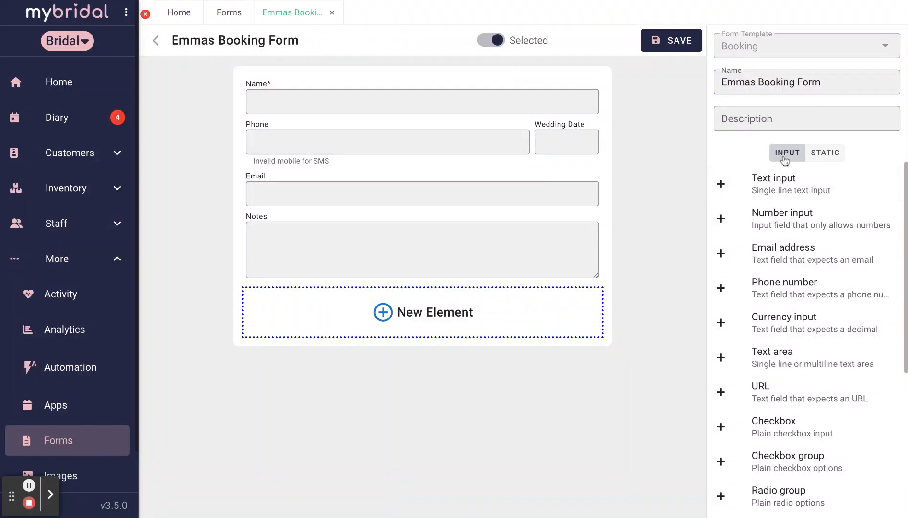
pyautogui.click(825, 154)
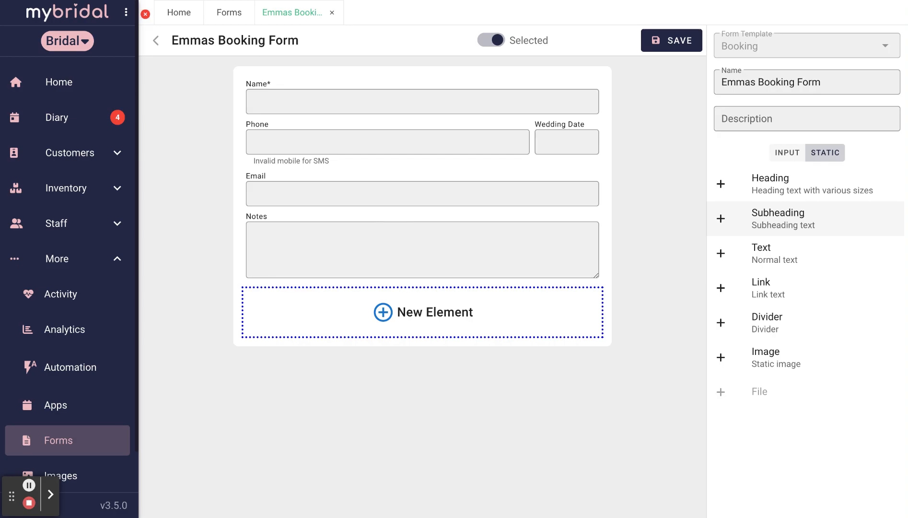
pyautogui.click(786, 160)
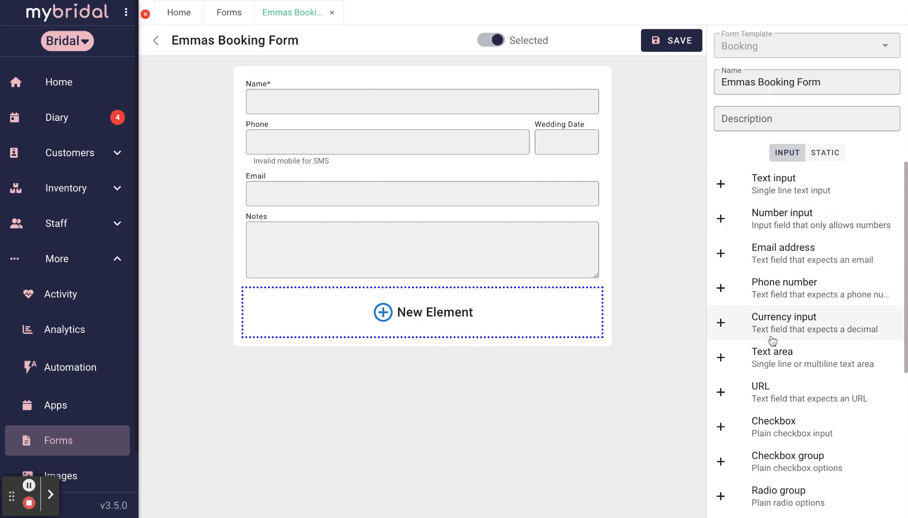
pyautogui.scroll(-2, 763, 367)
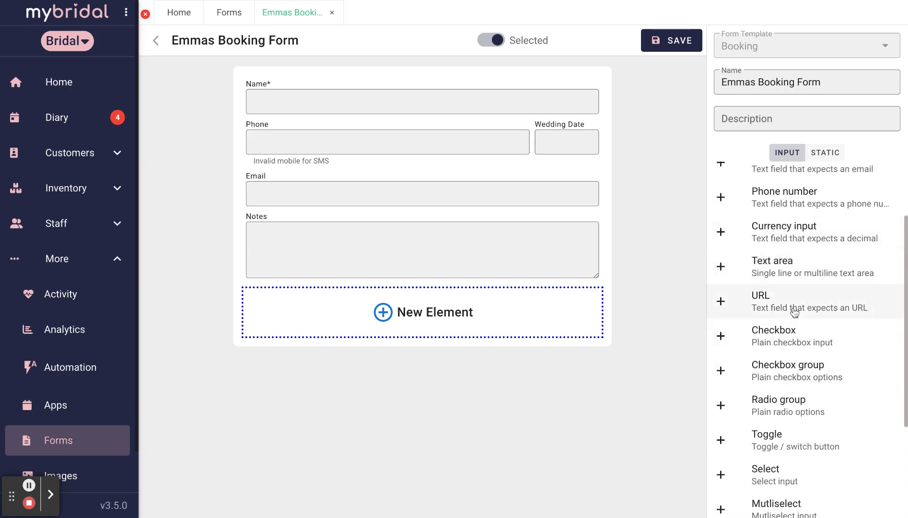
pyautogui.scroll(2, 794, 312)
# Step: Add a static Heading element to the form with the text "Please fill in the following information"
pyautogui.click(834, 153)
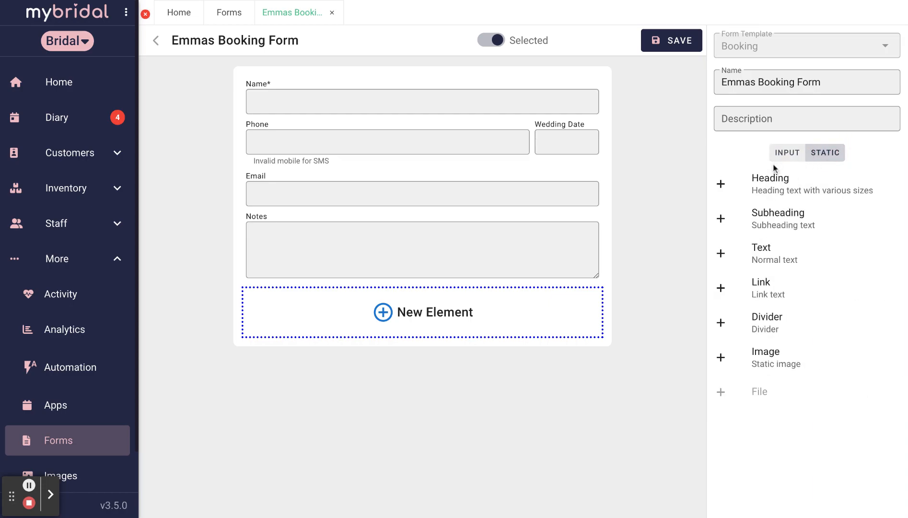
pyautogui.click(784, 193)
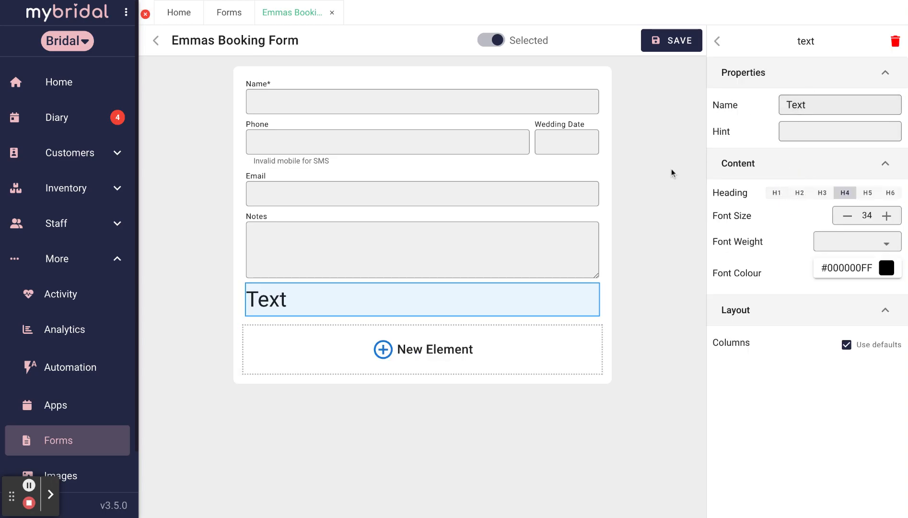
pyautogui.click(820, 105)
pyautogui.press('BackSpace')
pyautogui.press('BackSpace')
pyautogui.press('BackSpace')
pyautogui.press('BackSpace')
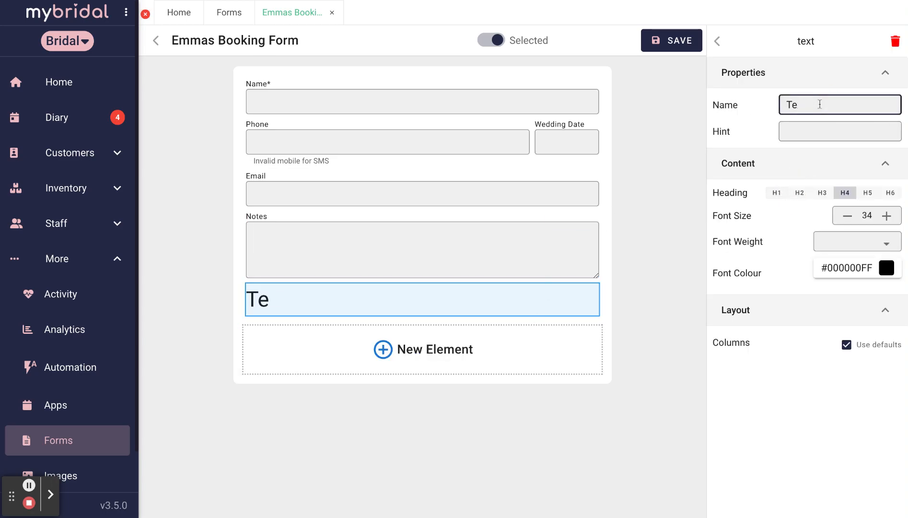
pyautogui.write('Please fill i')
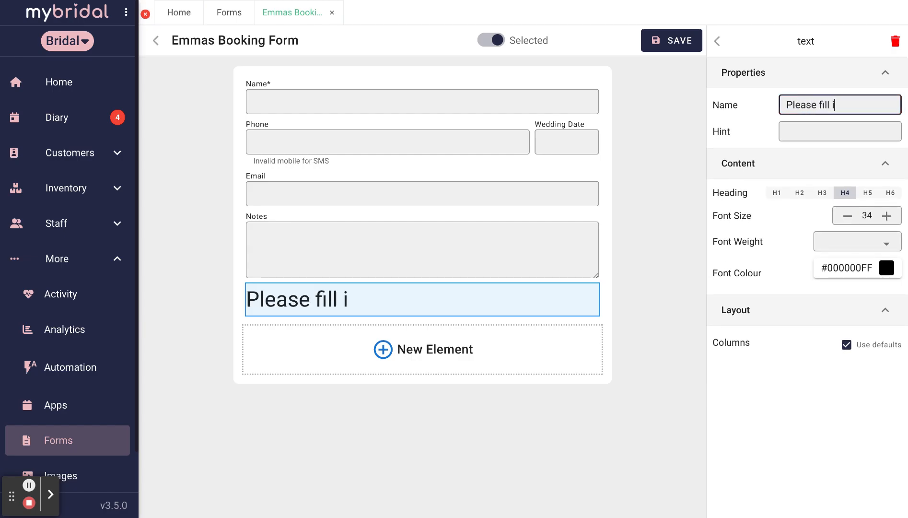
pyautogui.write('n the followi')
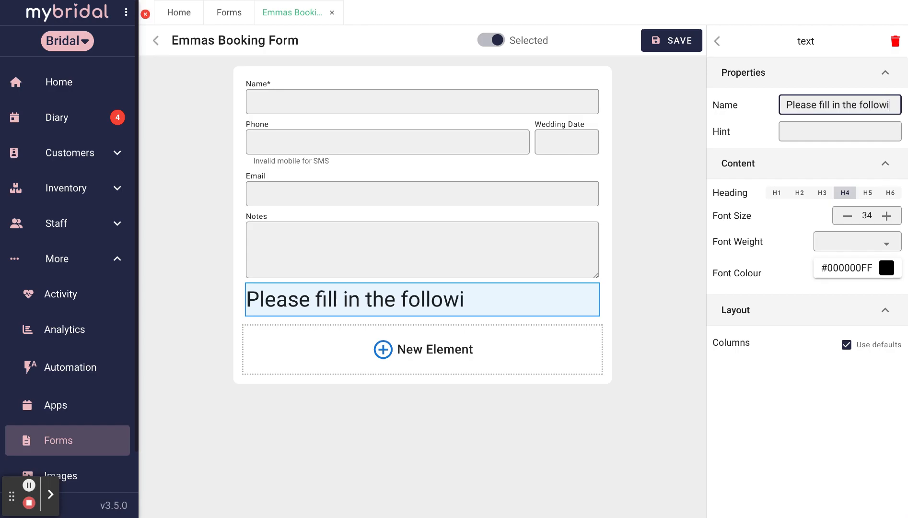
pyautogui.write('ng information')
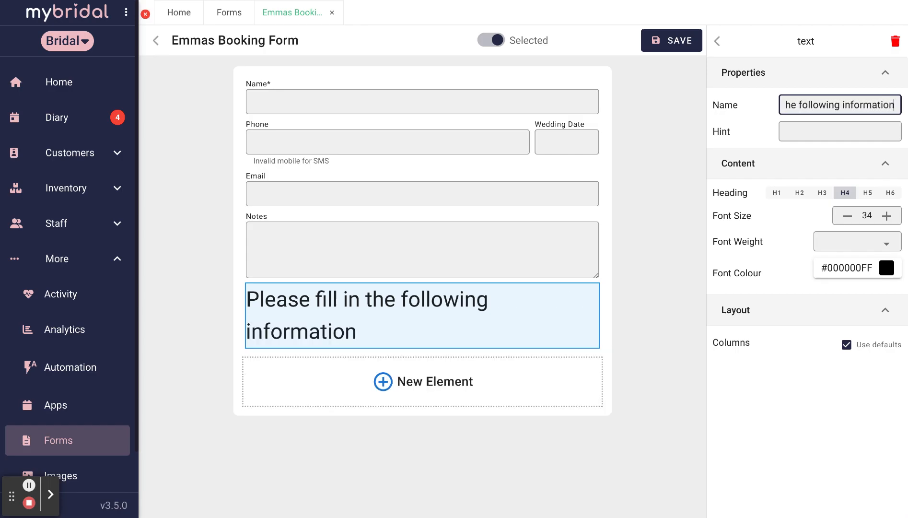
# Step: Reduce the new heading's font size to 21, leaving the font weight unset
pyautogui.tripleClick(846, 215)
pyautogui.tripleClick(847, 217)
pyautogui.tripleClick(847, 218)
pyautogui.doubleClick(846, 218)
pyautogui.doubleClick(846, 217)
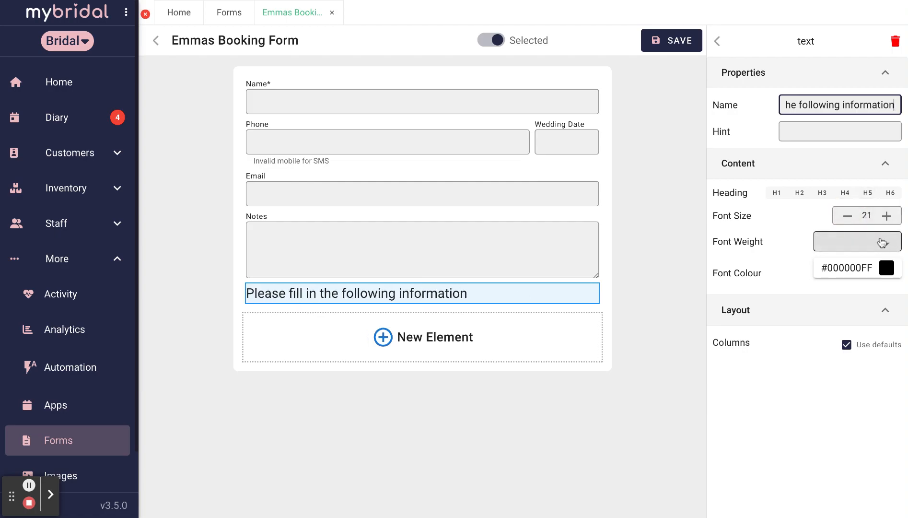
pyautogui.click(882, 242)
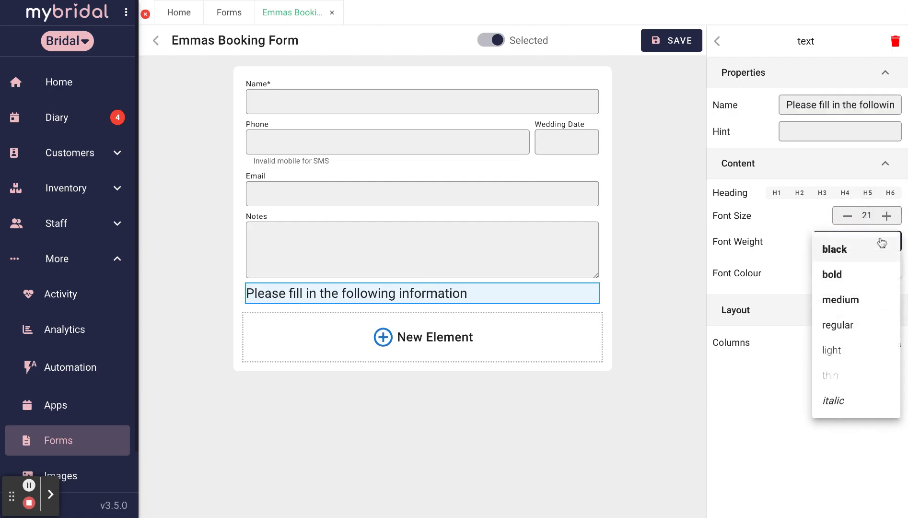
pyautogui.click(761, 276)
# Step: Set the heading's font colour to dark blue #080B52FF
pyautogui.click(886, 268)
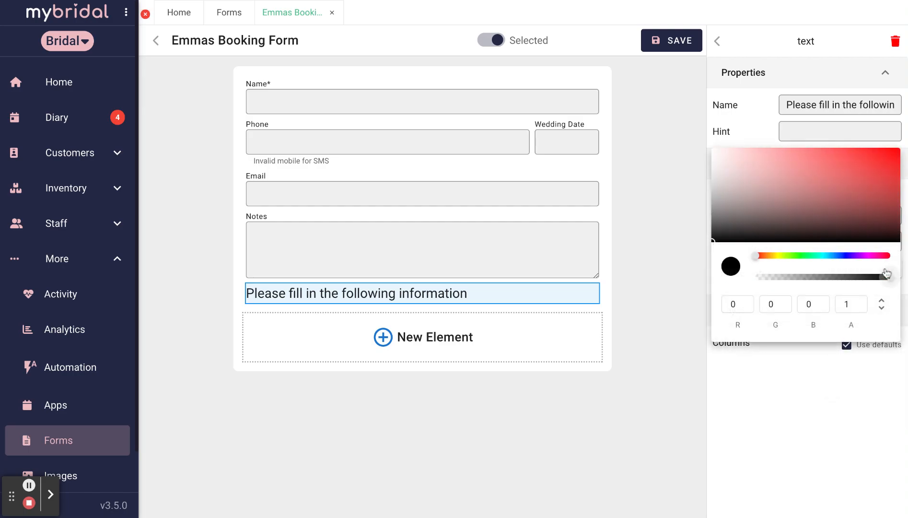
pyautogui.click(850, 256)
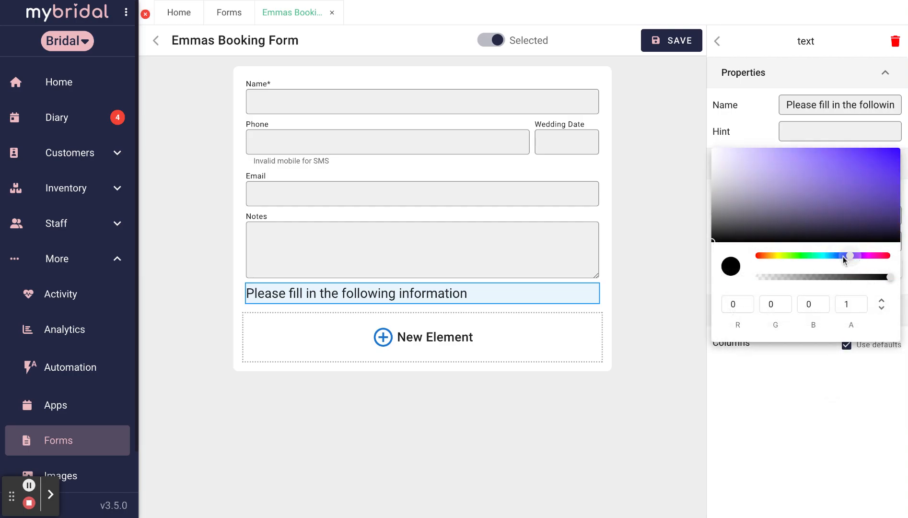
pyautogui.moveTo(850, 258); pyautogui.dragTo(844, 256)
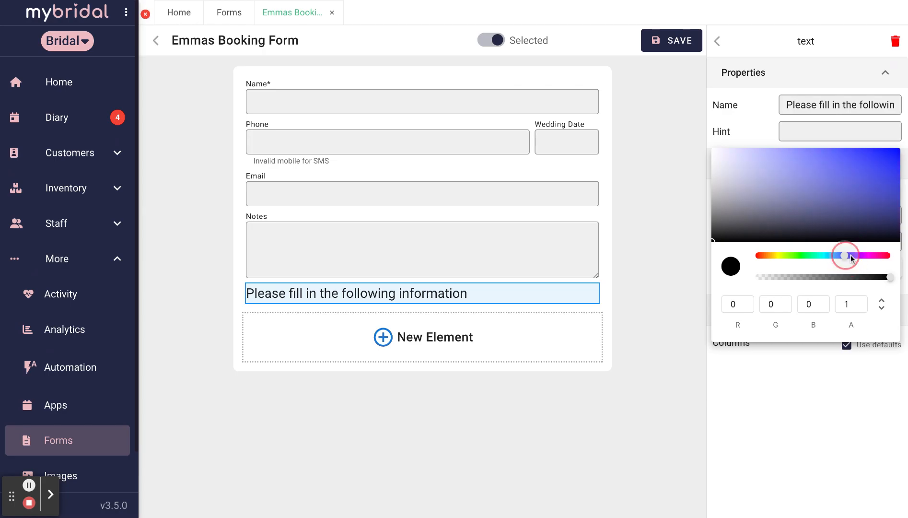
pyautogui.click(882, 212)
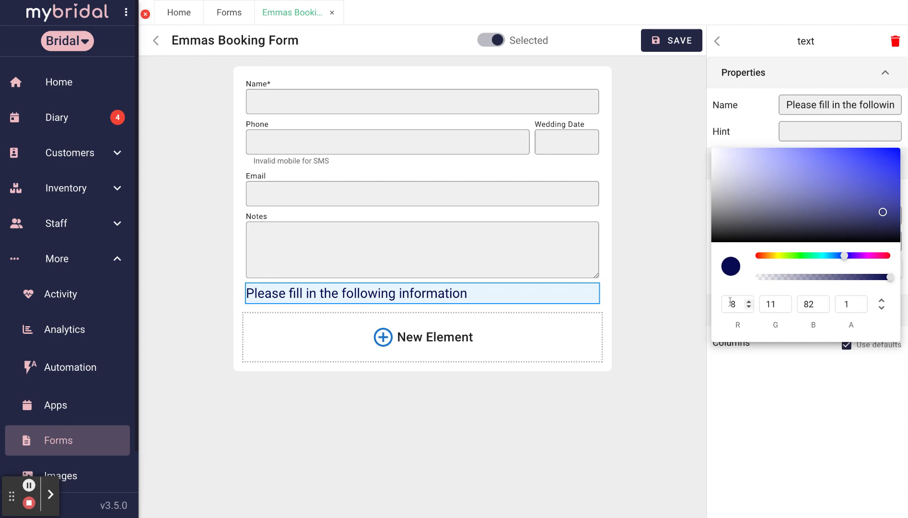
pyautogui.click(689, 260)
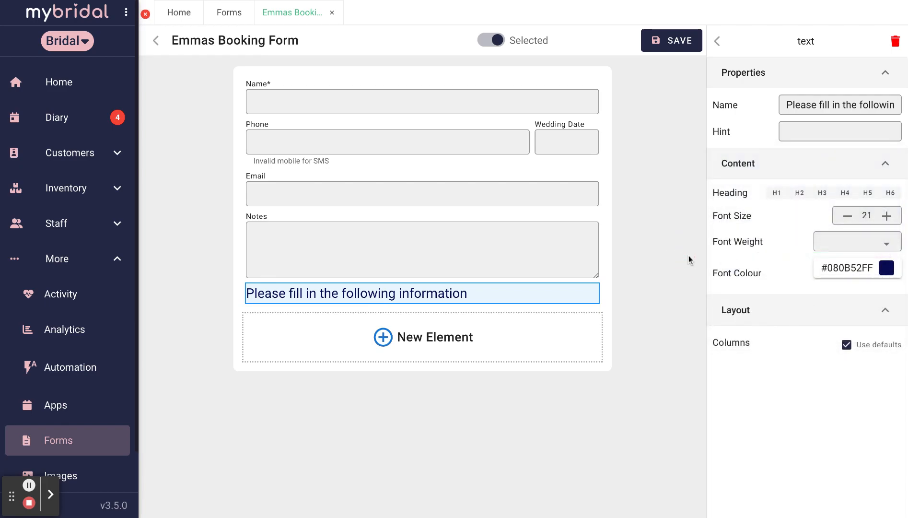
# Step: Move the heading up to the very beginning of the form, above the Name field, and leave its settings
pyautogui.click(580, 292)
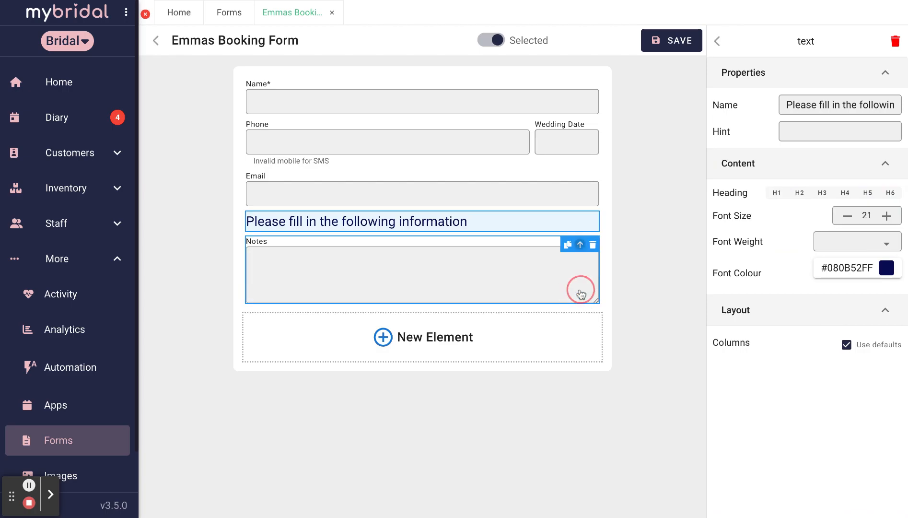
pyautogui.click(580, 219)
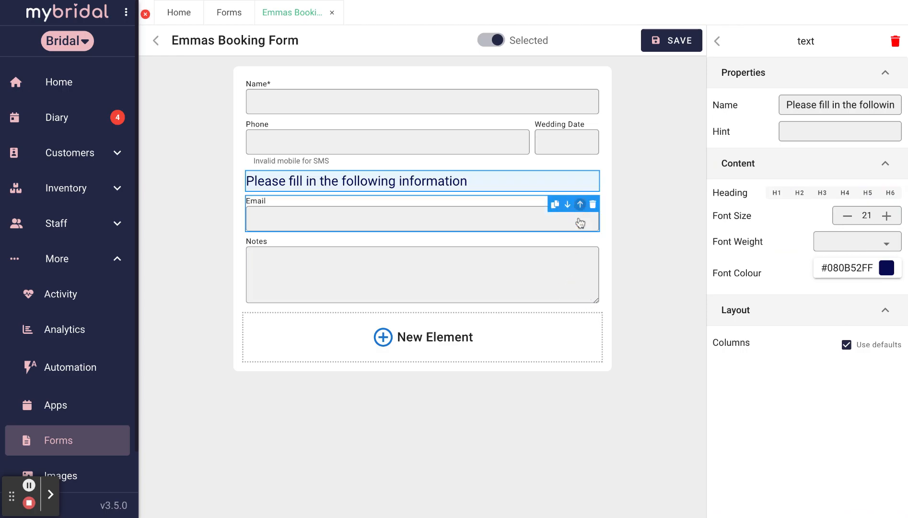
pyautogui.click(579, 180)
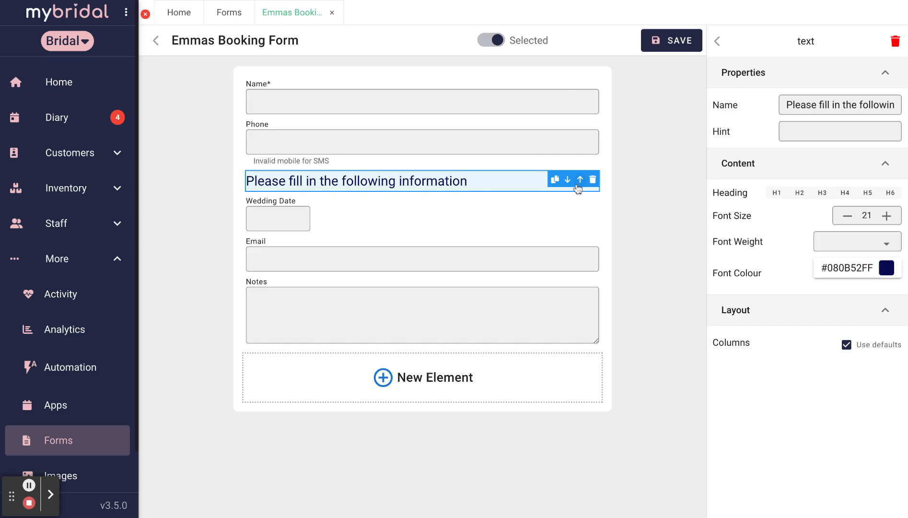
pyautogui.click(580, 179)
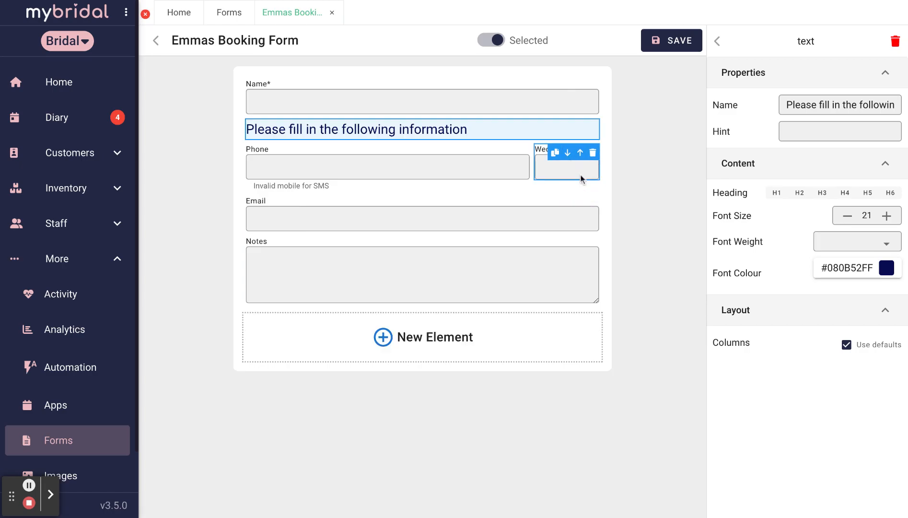
pyautogui.click(580, 126)
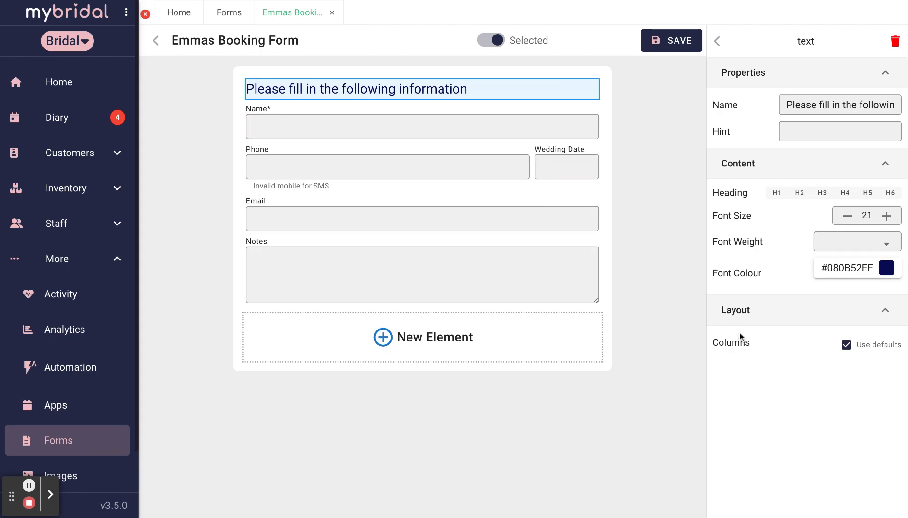
pyautogui.click(718, 41)
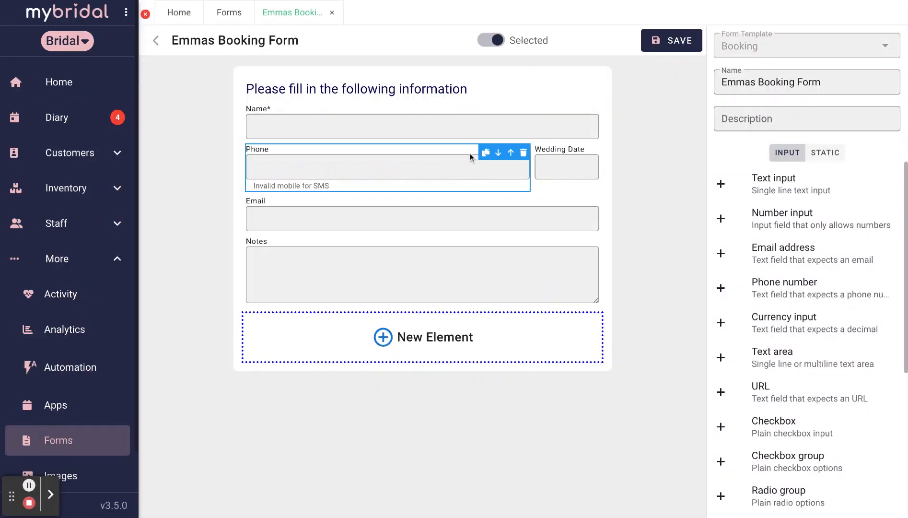
# Step: Rename the Notes text area as "Please tell us a bit about your special day"
pyautogui.click(437, 274)
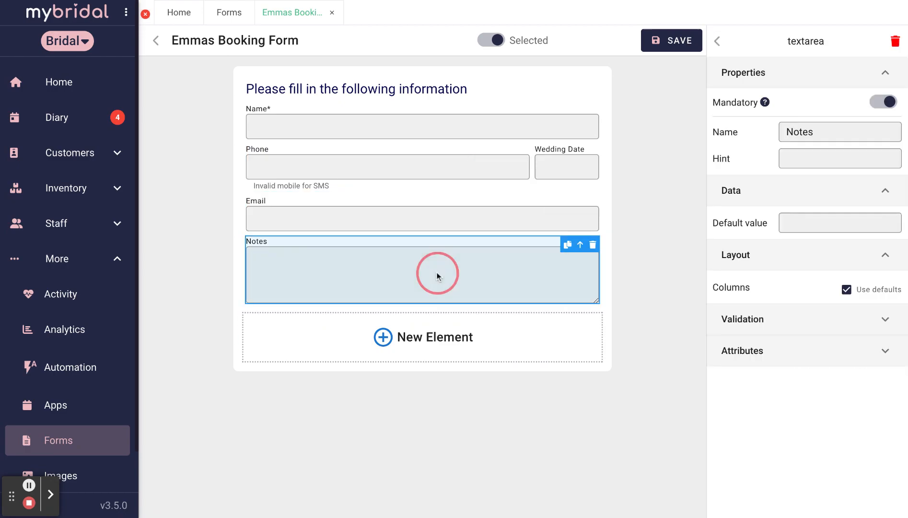
pyautogui.click(820, 130)
pyautogui.doubleClick(820, 131)
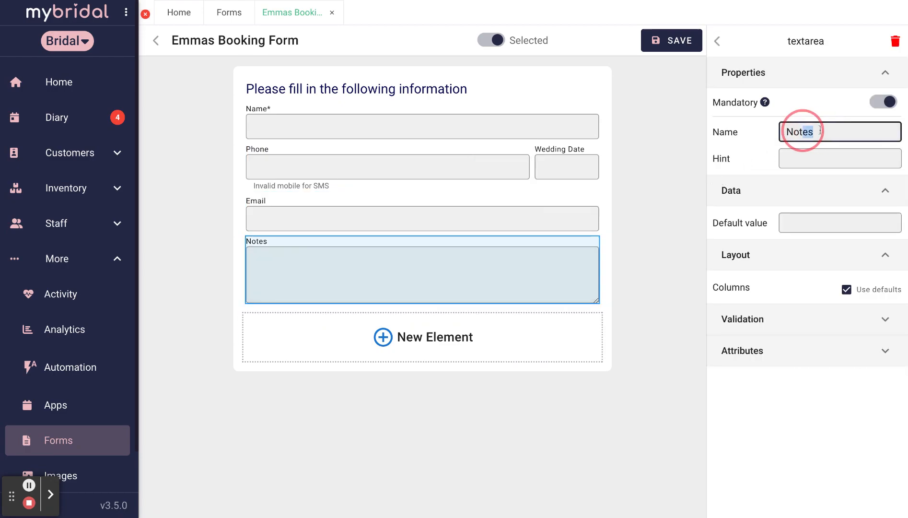
pyautogui.press('BackSpace')
pyautogui.write('Plea')
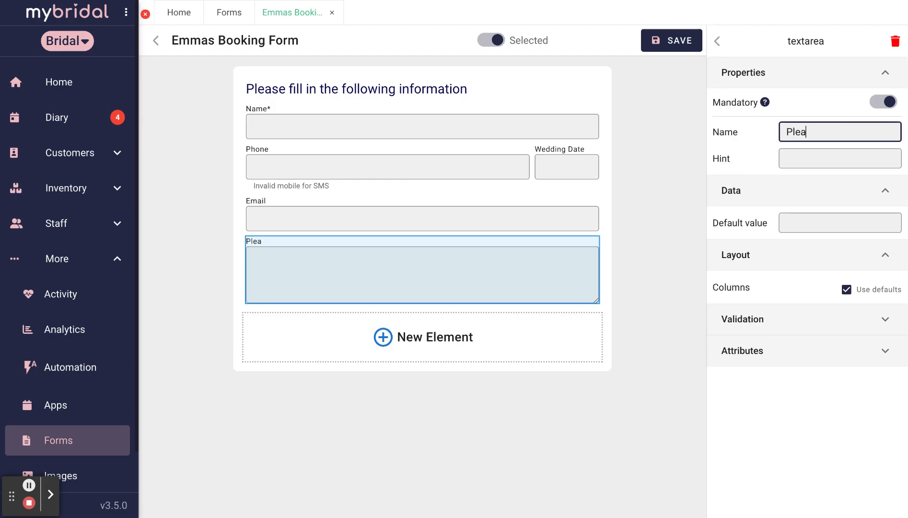
pyautogui.write('se tell us a')
pyautogui.write('bit ')
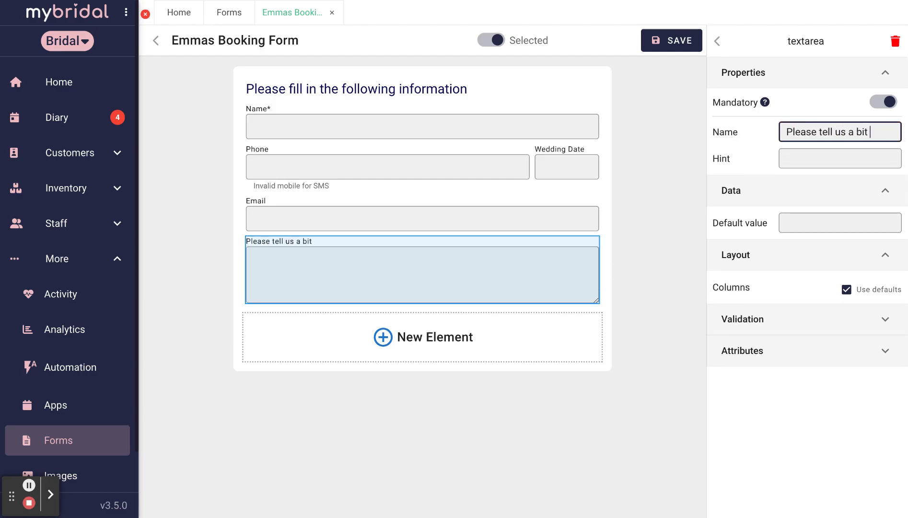
pyautogui.write('about your special day')
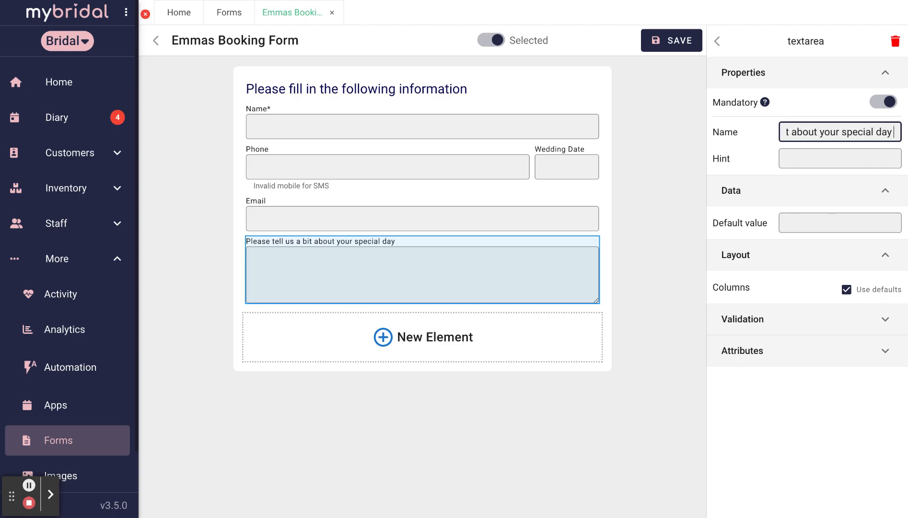
# Step: Give the special day text area the hint "We want to know all about it!" and leave its settings
pyautogui.click(803, 162)
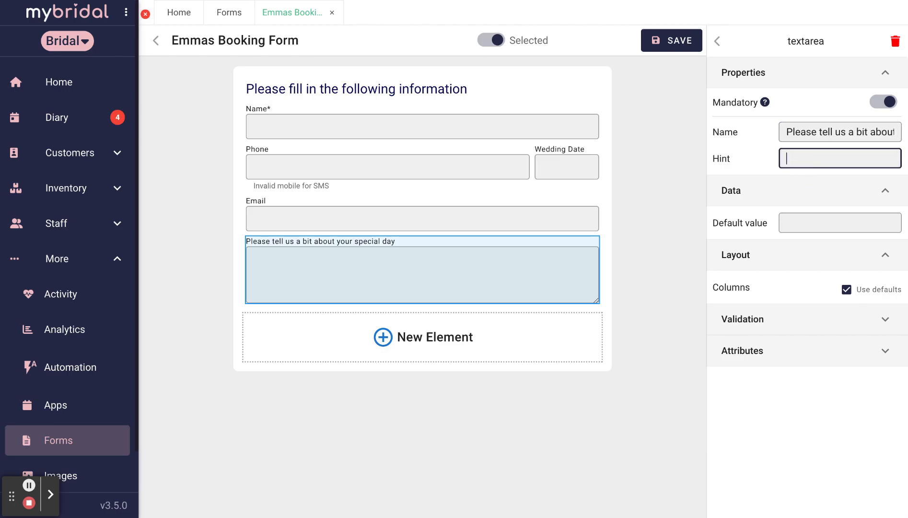
pyautogui.write('We w')
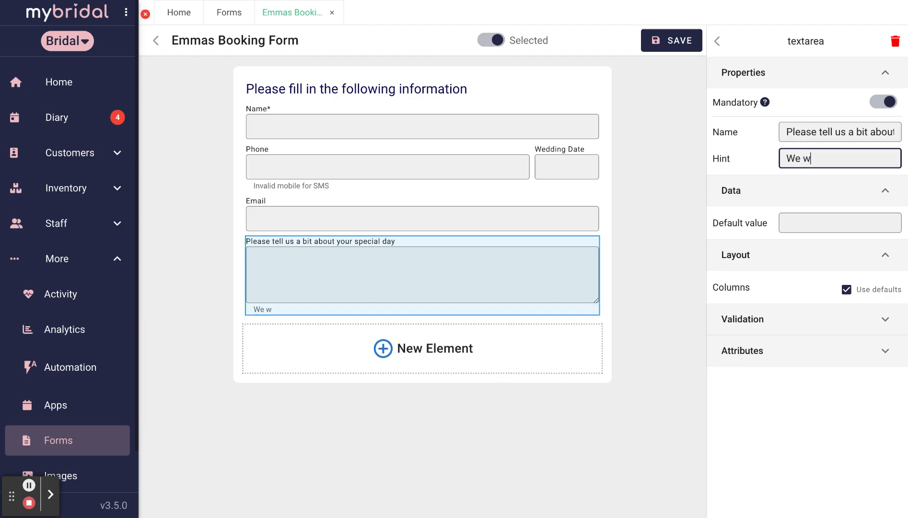
pyautogui.write('ant to know all about it!')
pyautogui.moveTo(409, 275)
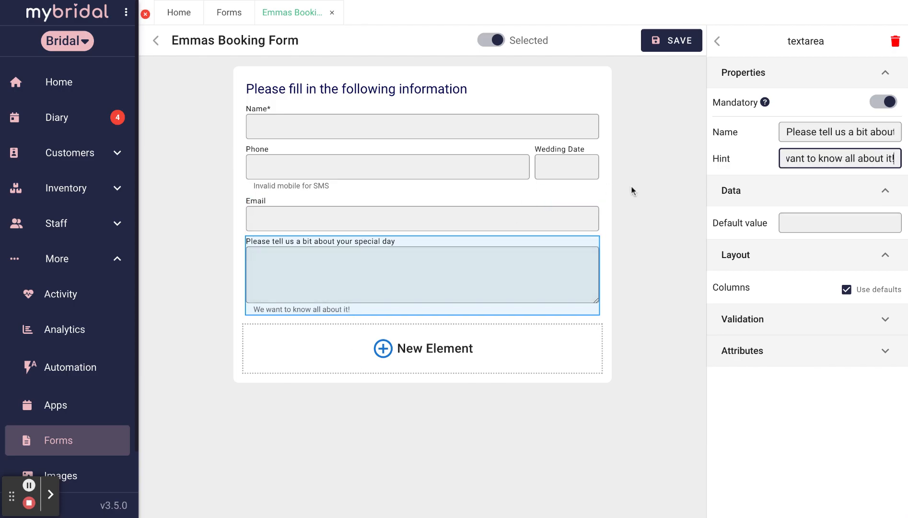
pyautogui.click(662, 190)
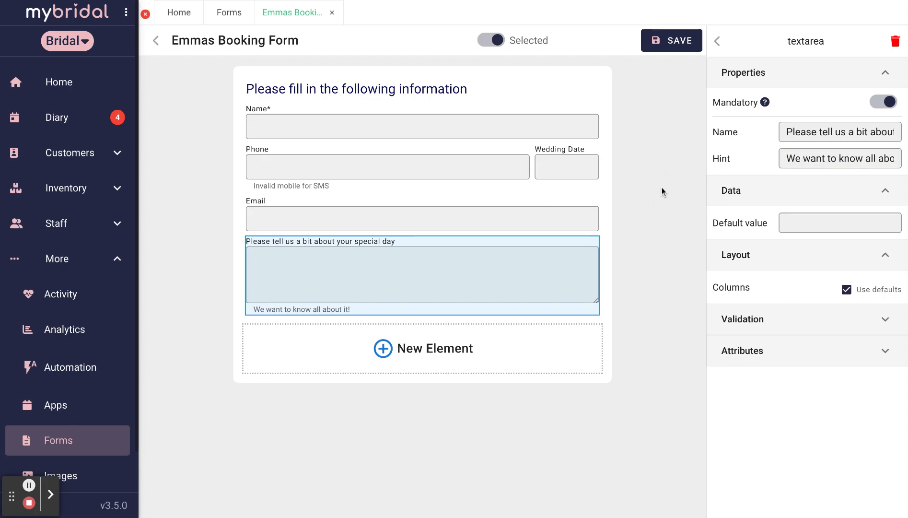
pyautogui.click(717, 41)
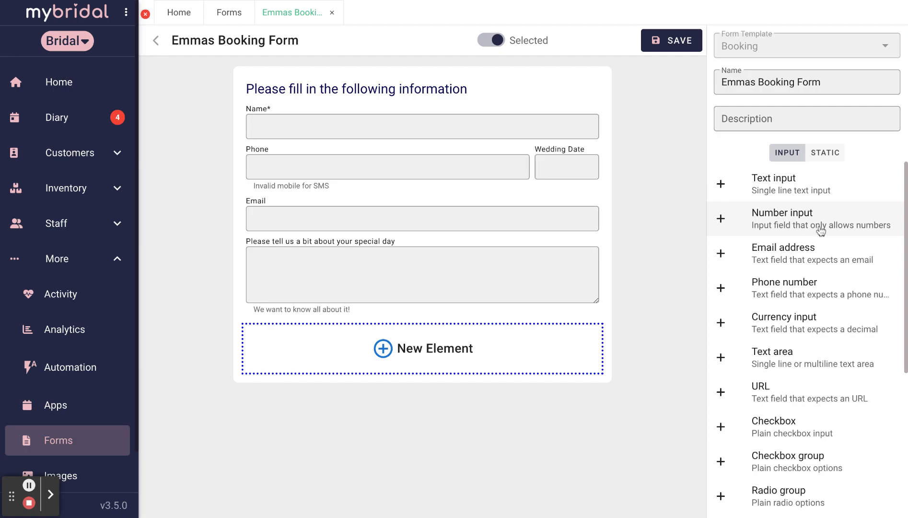
# Step: Add a plain checkbox input at the end of the form, below the special day text area
pyautogui.scroll(-1, 821, 231)
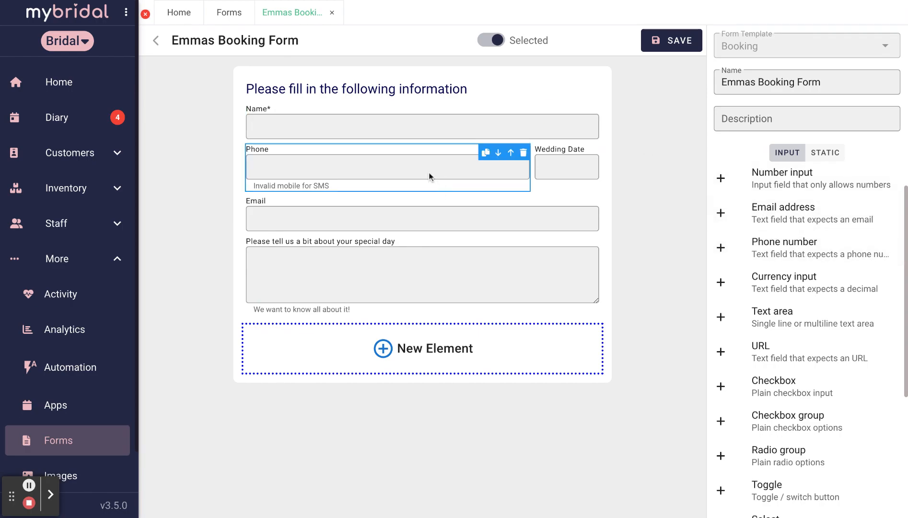
pyautogui.scroll(-1, 797, 299)
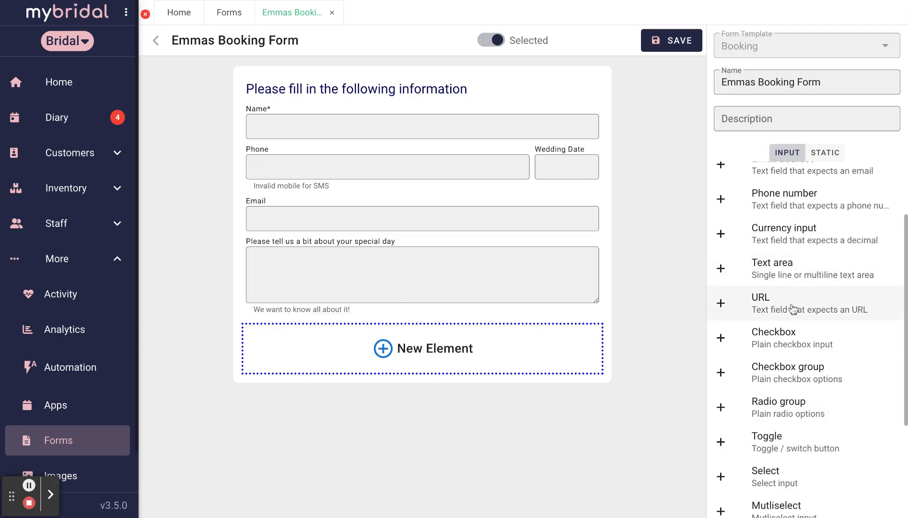
pyautogui.scroll(-1, 793, 310)
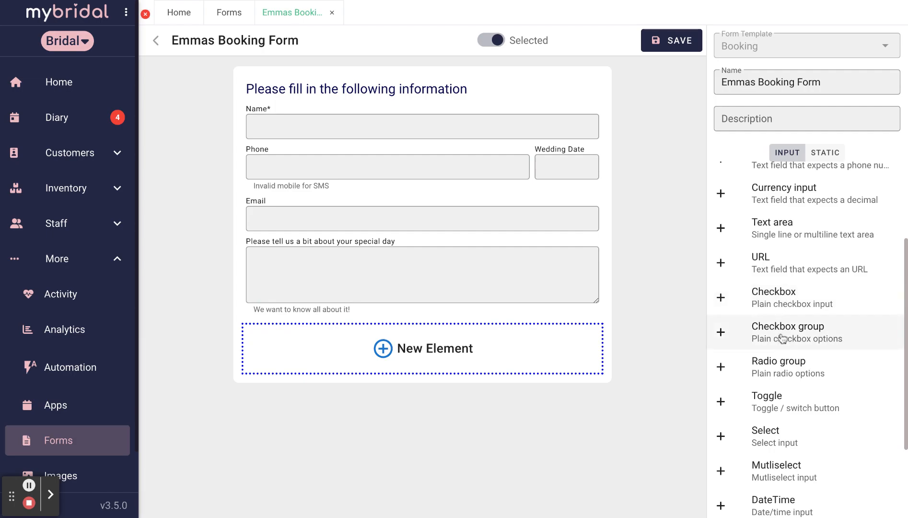
pyautogui.click(778, 303)
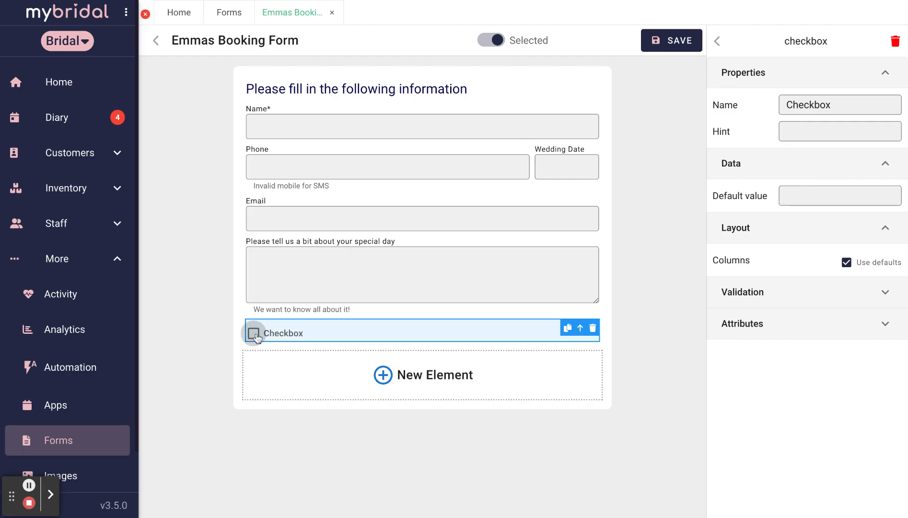
# Step: Rename the new checkbox as "I agree to your Booking T&Cs" and leave its settings
pyautogui.click(837, 107)
pyautogui.press('BackSpace')
pyautogui.press('BackSpace')
pyautogui.press('BackSpace')
pyautogui.press('BackSpace')
pyautogui.press('BackSpace')
pyautogui.press('BackSpace')
pyautogui.press('BackSpace')
pyautogui.press('BackSpace')
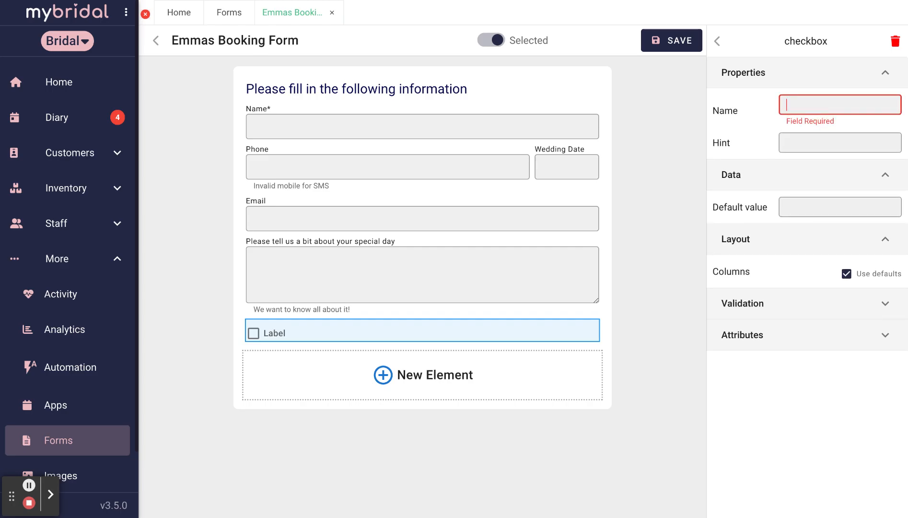
pyautogui.write('I g')
pyautogui.write('gree to yoour')
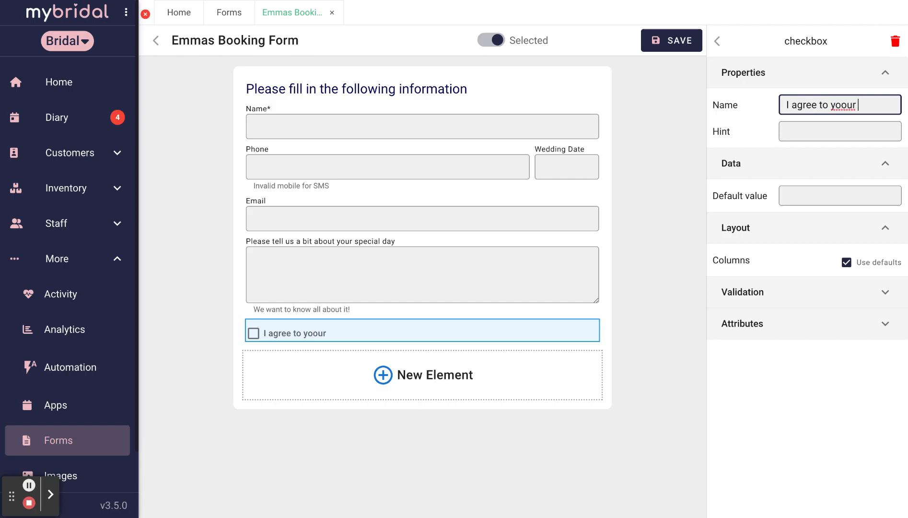
pyautogui.press('BackSpace')
pyautogui.press('BackSpace')
pyautogui.press('BackSpace')
pyautogui.write('ur Booking T')
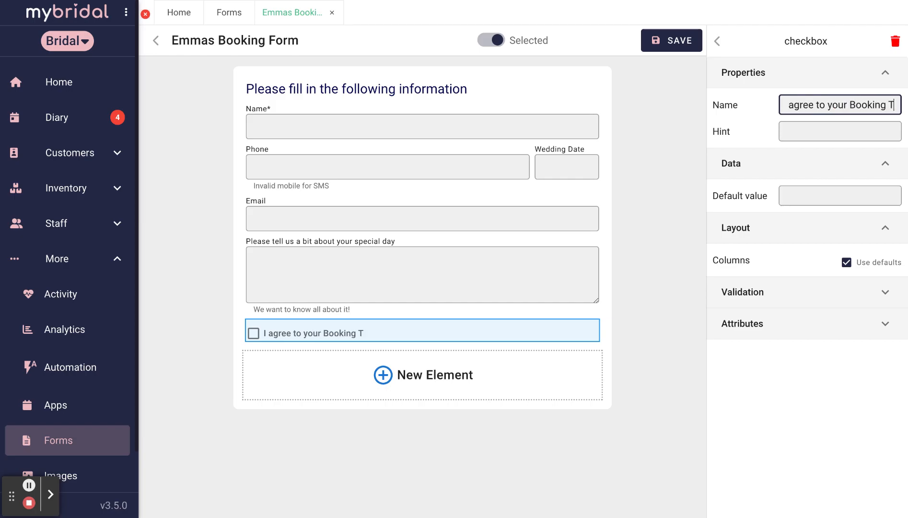
pyautogui.write('&Cs')
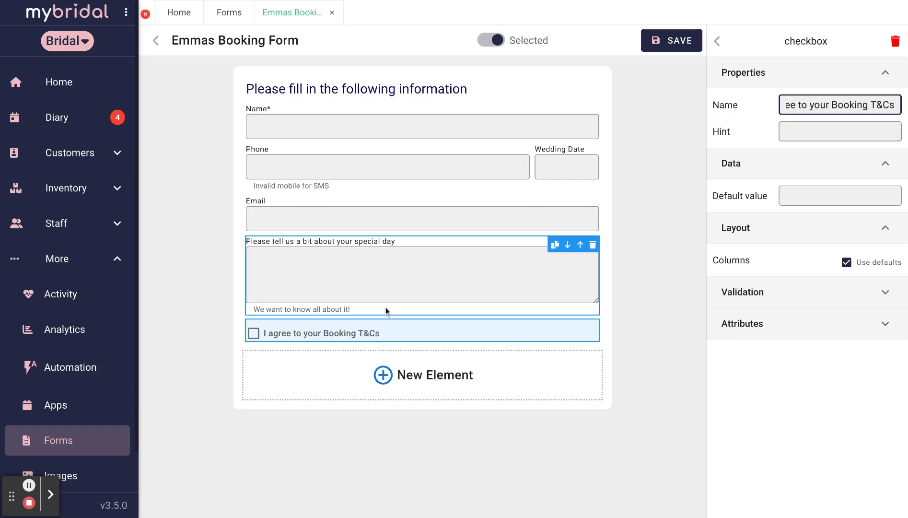
pyautogui.click(717, 43)
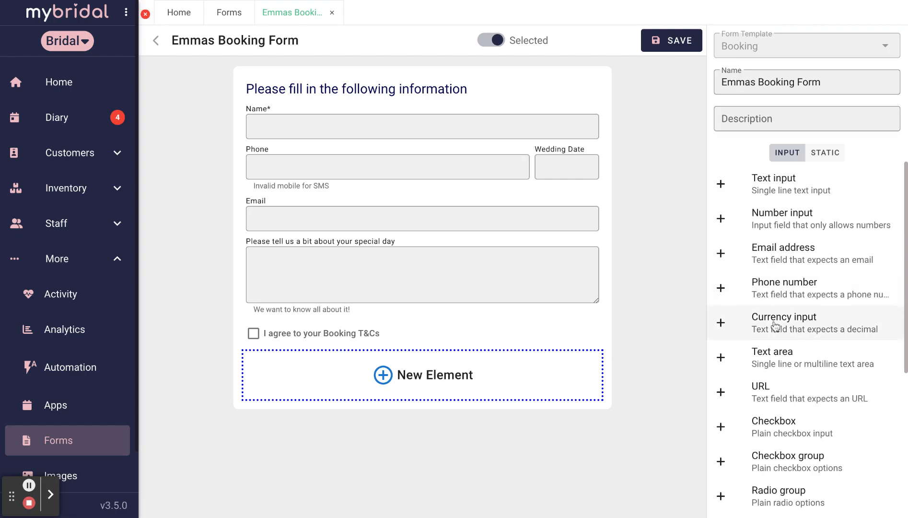
# Step: Add a checkbox group below the T&Cs checkbox and name it "How did you hear about us?"
pyautogui.scroll(-2, 777, 327)
pyautogui.click(784, 404)
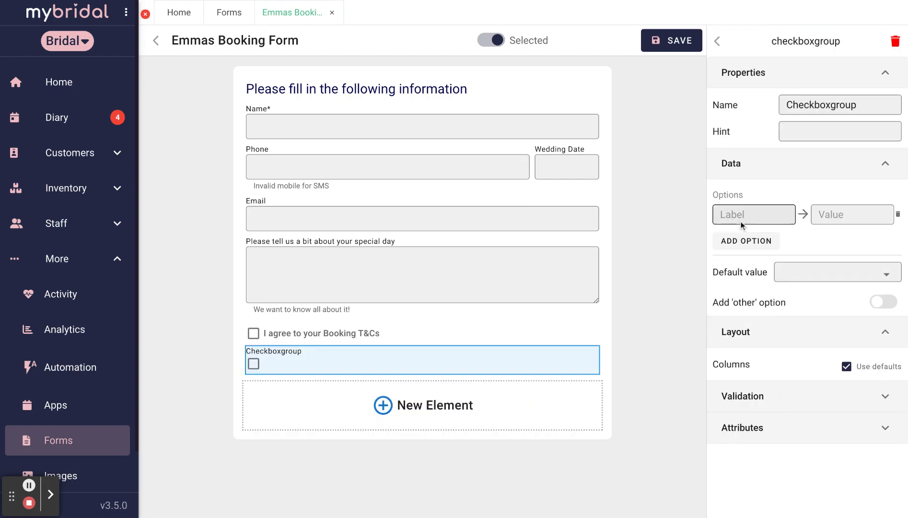
pyautogui.click(746, 211)
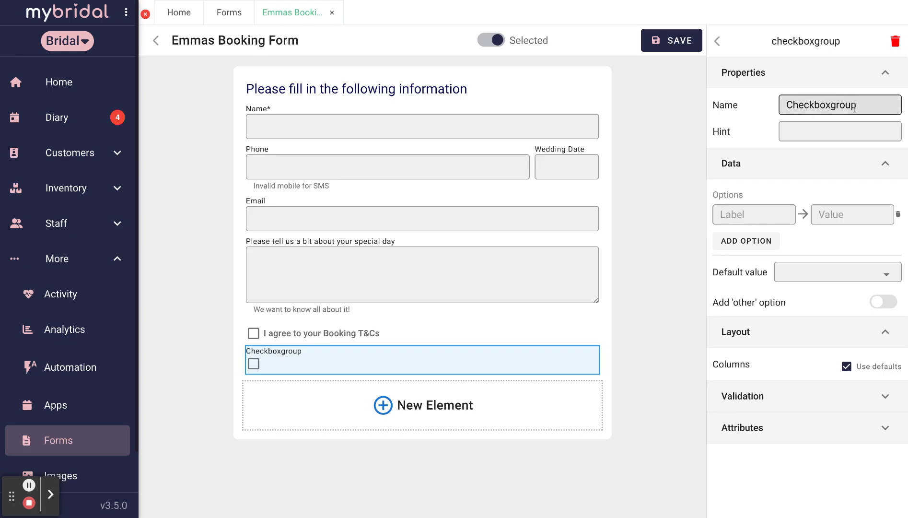
pyautogui.moveTo(861, 105); pyautogui.dragTo(753, 107)
pyautogui.press('BackSpace')
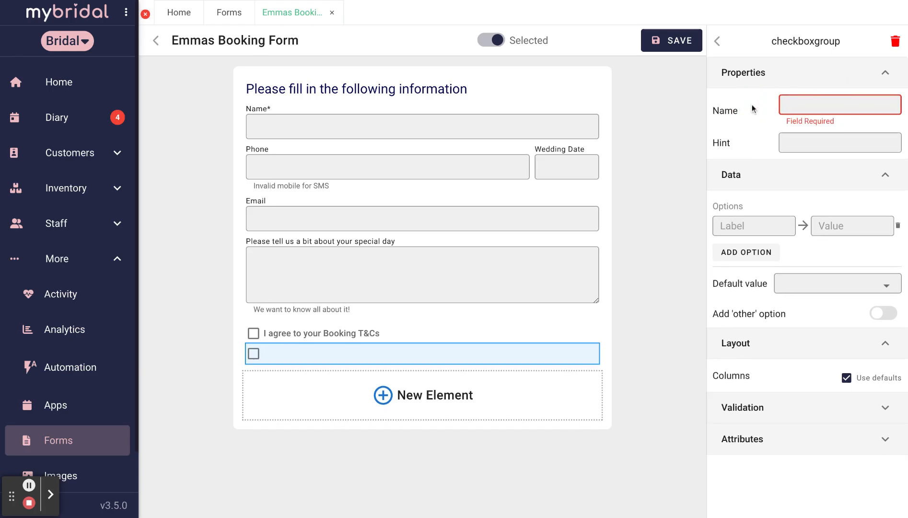
pyautogui.write('How d')
pyautogui.press('BackSpace')
pyautogui.write('did ')
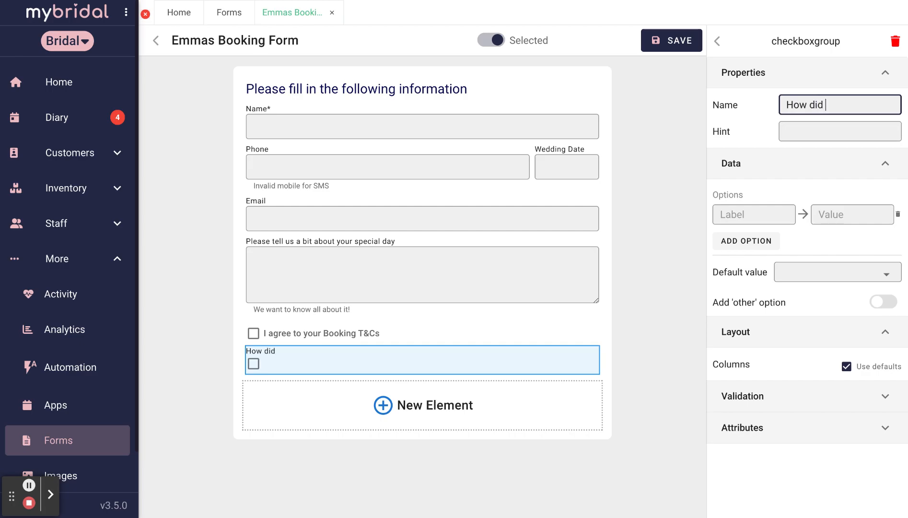
pyautogui.write('you hear about a')
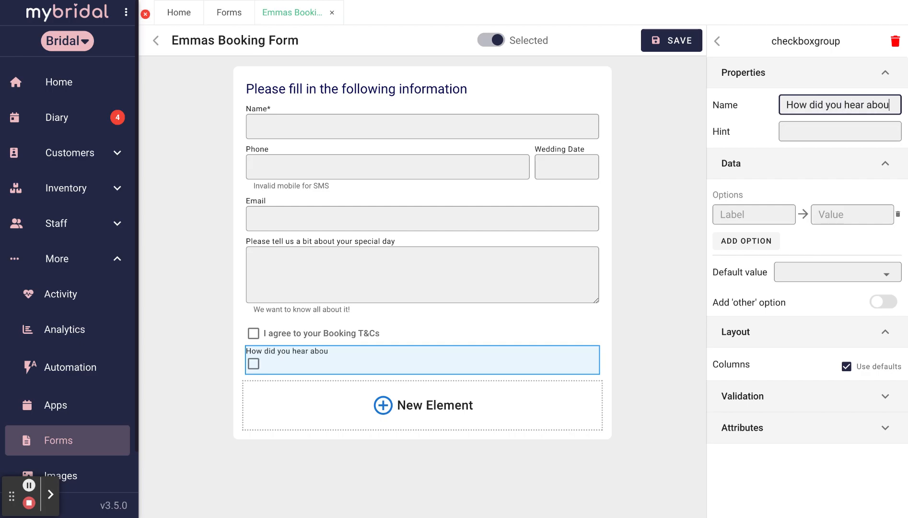
pyautogui.press('BackSpace')
pyautogui.write('us?')
# Step: Give the checkbox group the options Facebook, Word of Mouth and Google, and leave its settings
pyautogui.click(738, 210)
pyautogui.write('Facebook')
pyautogui.click(728, 242)
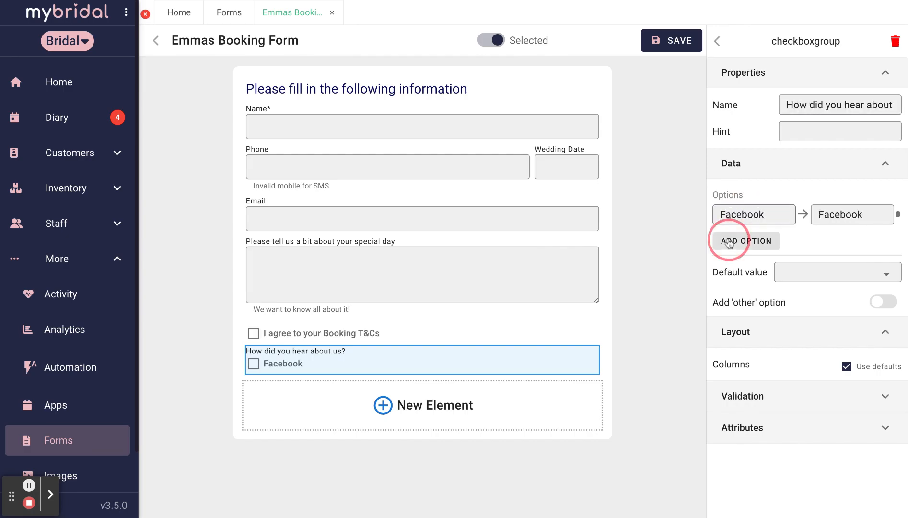
pyautogui.click(729, 238)
pyautogui.write('Word of Mouth')
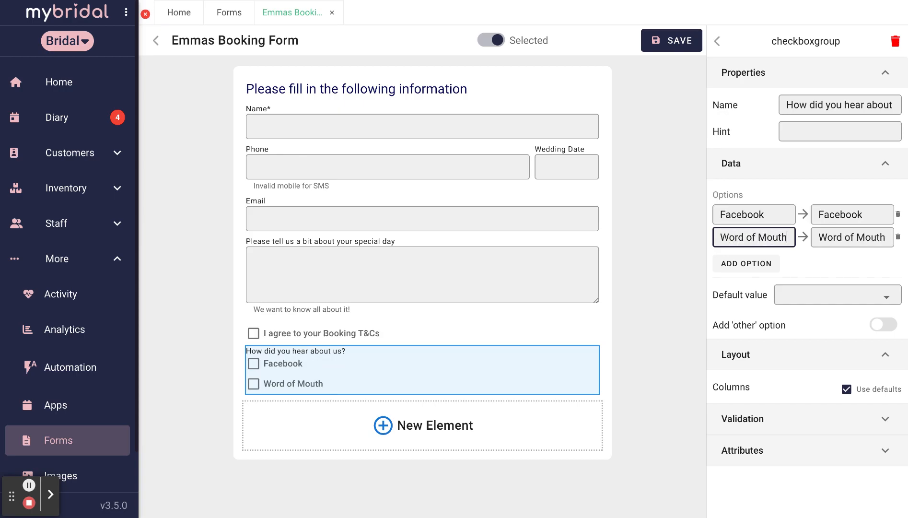
pyautogui.click(737, 264)
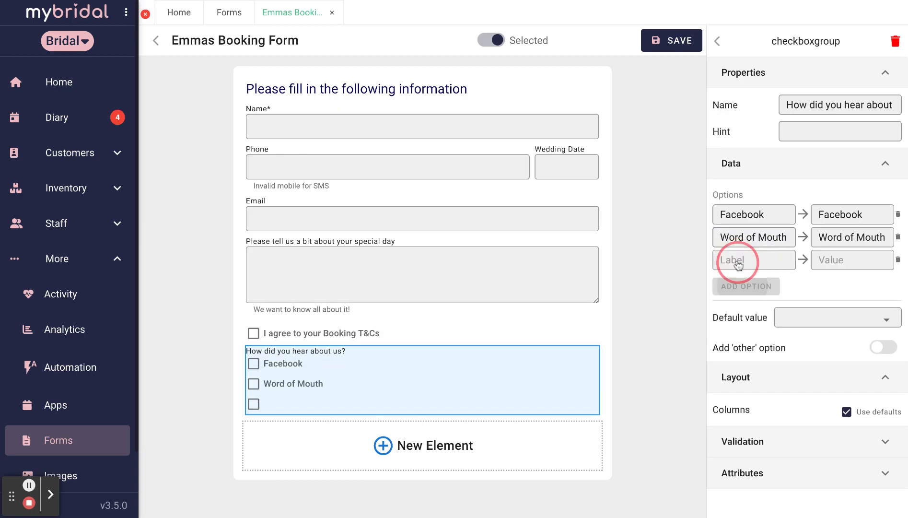
pyautogui.click(738, 264)
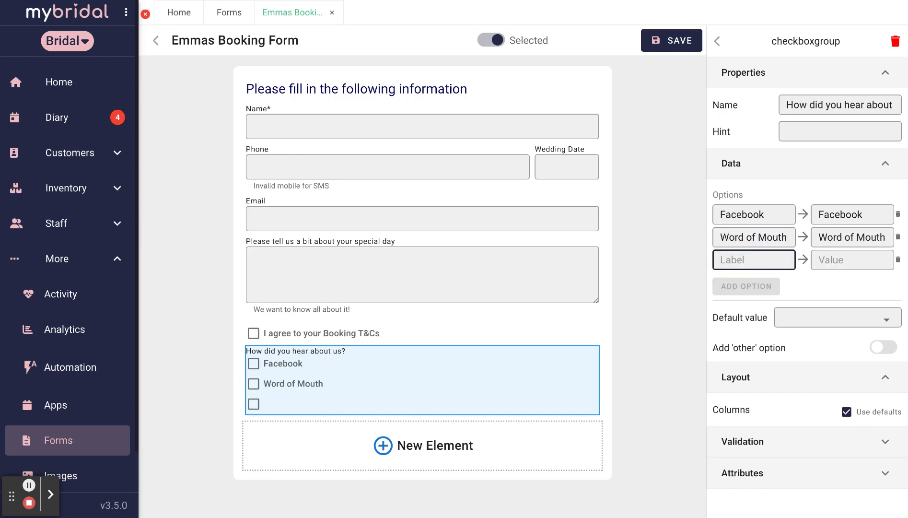
pyautogui.write('Google')
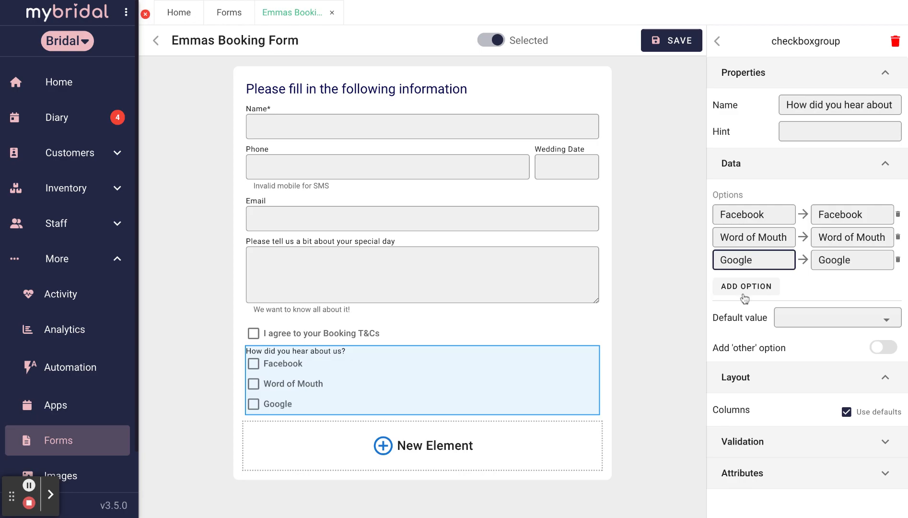
pyautogui.click(659, 315)
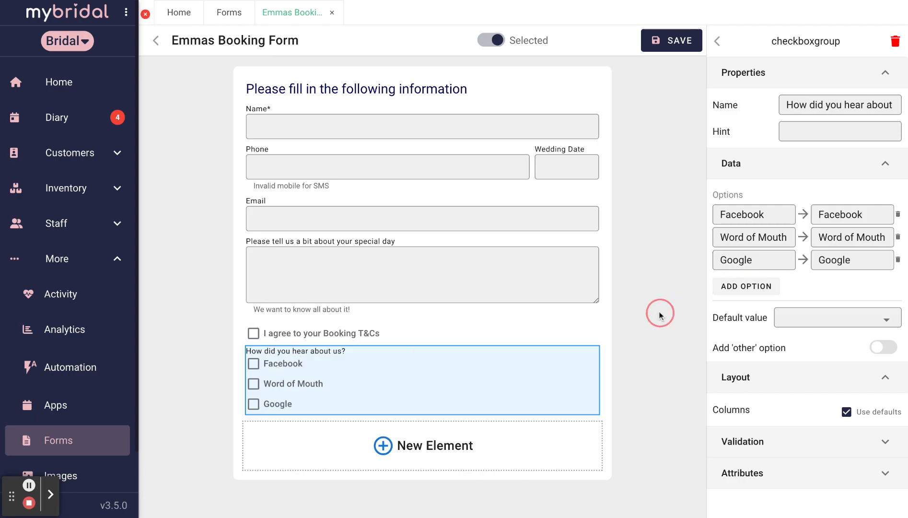
pyautogui.click(717, 41)
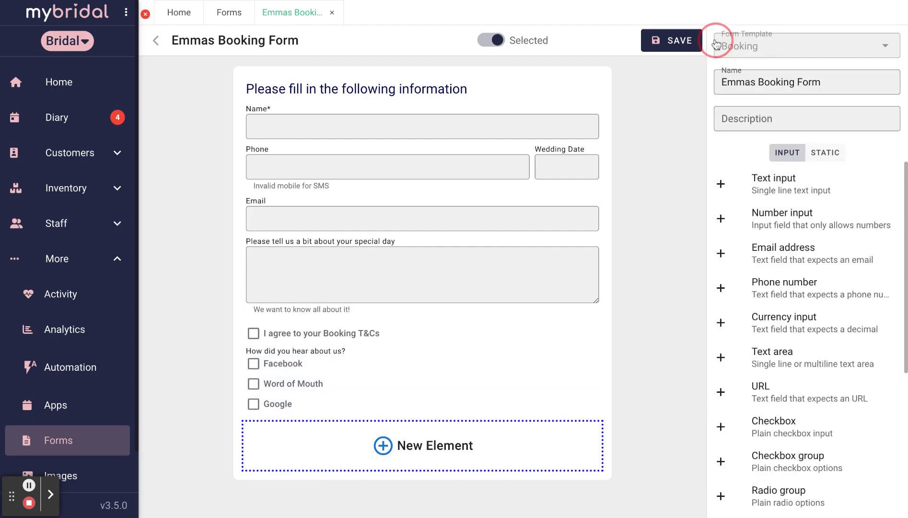
# Step: Try out multiple selection in the checkbox group by ticking all three options, and leave only Facebook ticked
pyautogui.click(254, 386)
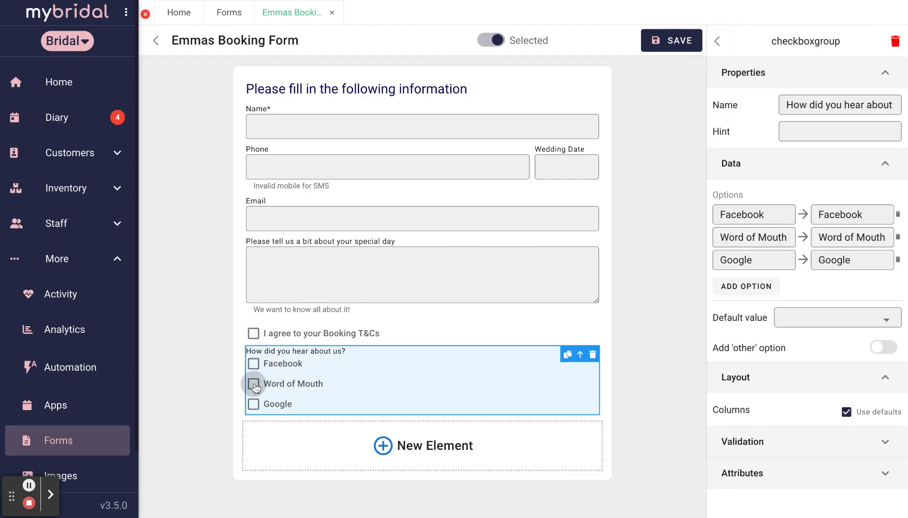
pyautogui.click(254, 364)
pyautogui.click(257, 406)
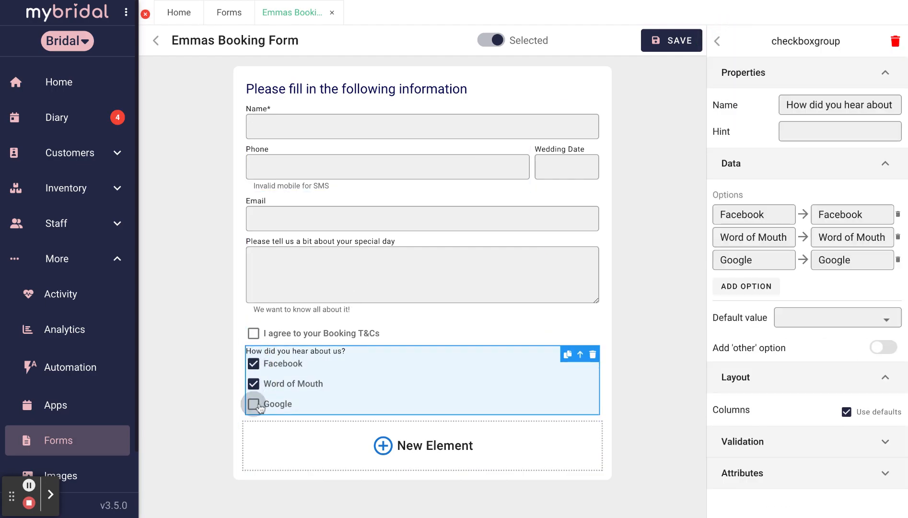
pyautogui.click(258, 405)
pyautogui.click(256, 386)
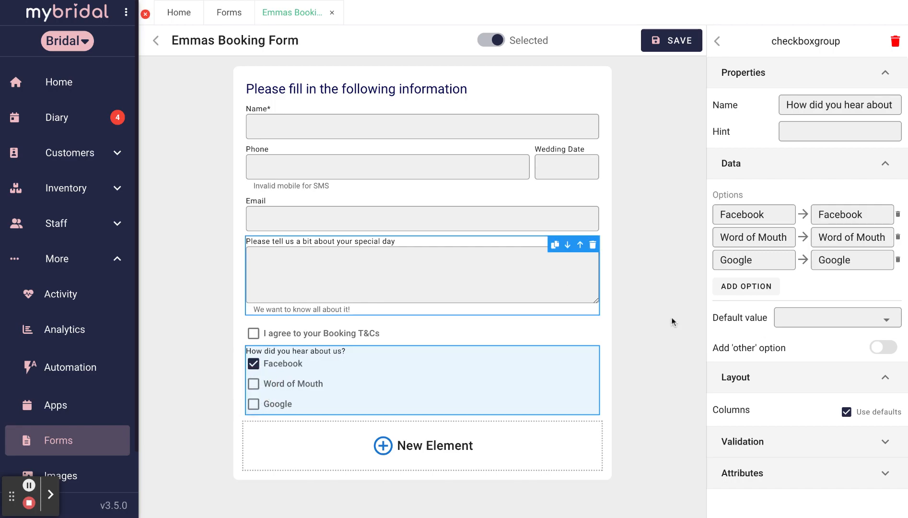
# Step: Enable the 'other' option for the checkbox group and test it by ticking and unticking Other
pyautogui.click(883, 347)
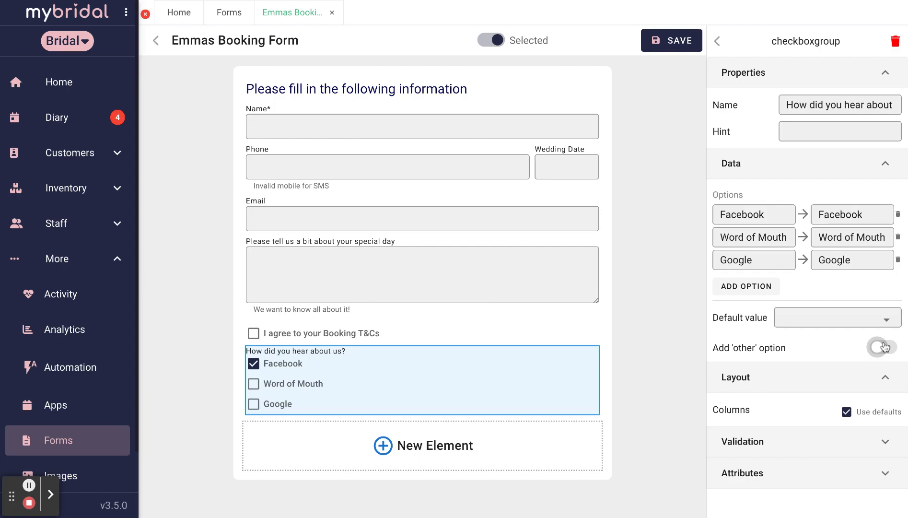
pyautogui.click(260, 425)
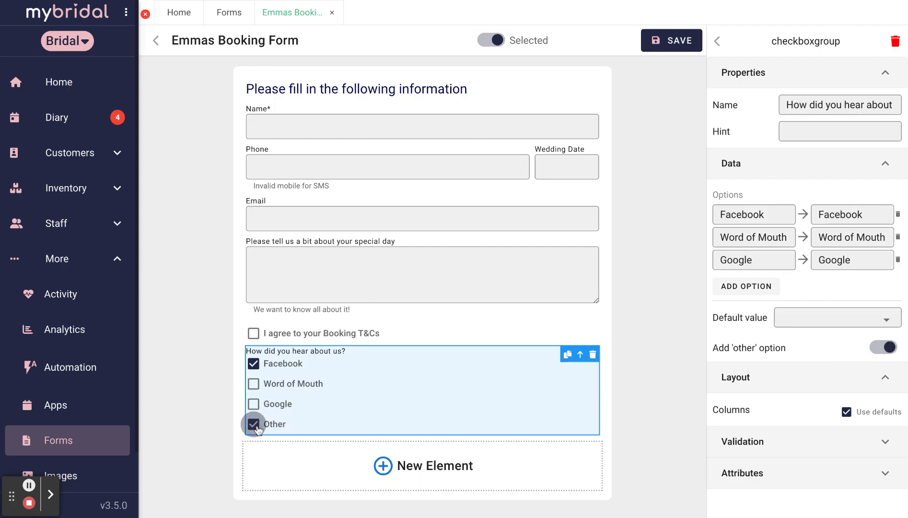
pyautogui.click(261, 425)
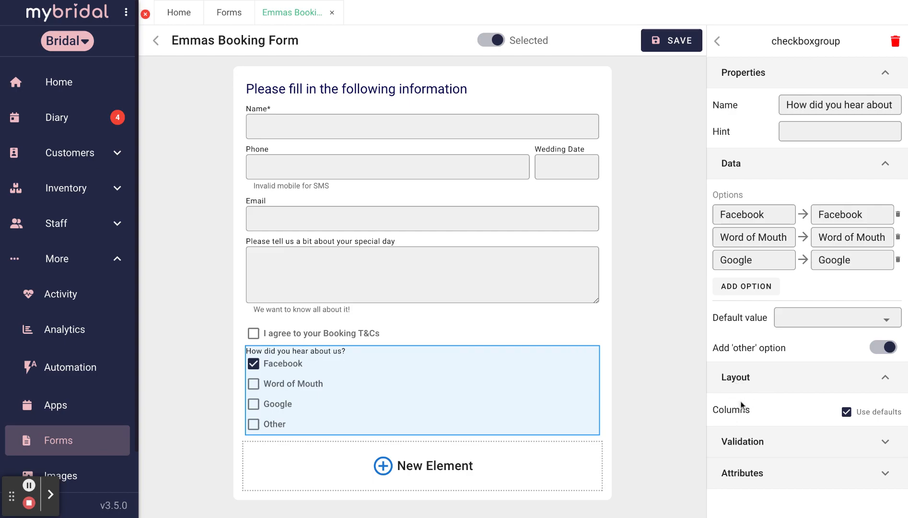
# Step: Turn off the default column layout and default container width for the checkbox group, and set its container width to 5/12
pyautogui.click(846, 412)
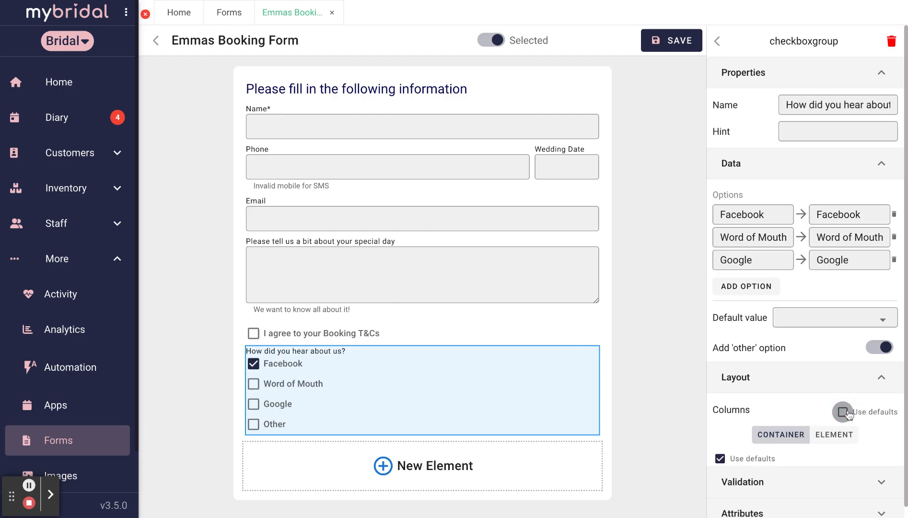
pyautogui.click(720, 459)
pyautogui.scroll(-1, 752, 433)
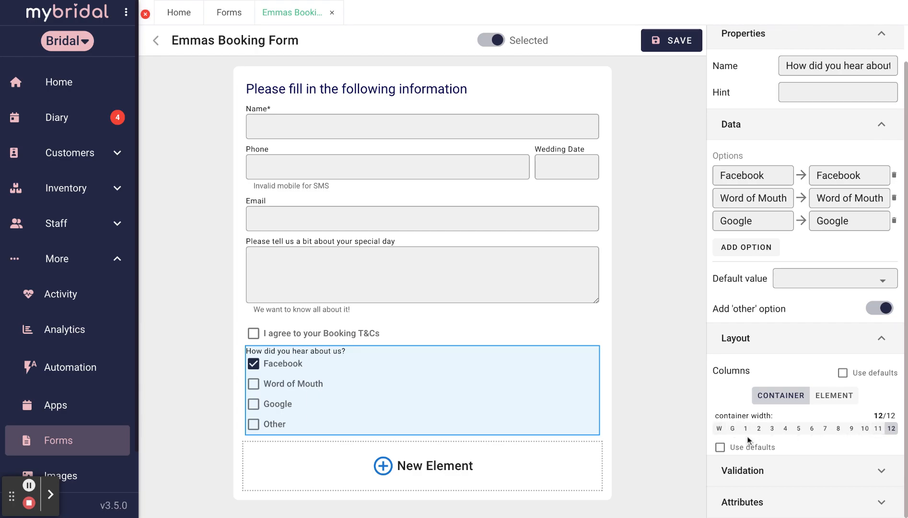
pyautogui.click(798, 429)
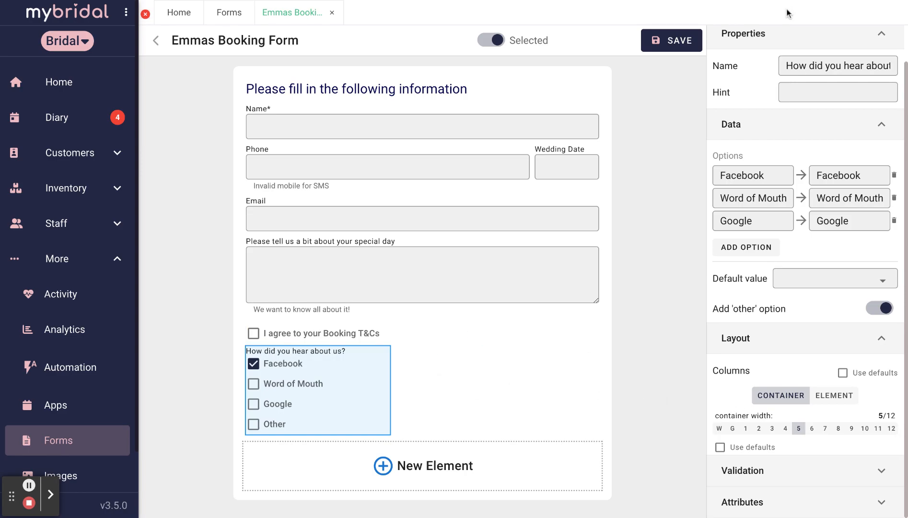
# Step: Leave the checkbox group's settings and return to the list of input elements
pyautogui.scroll(2, 747, 123)
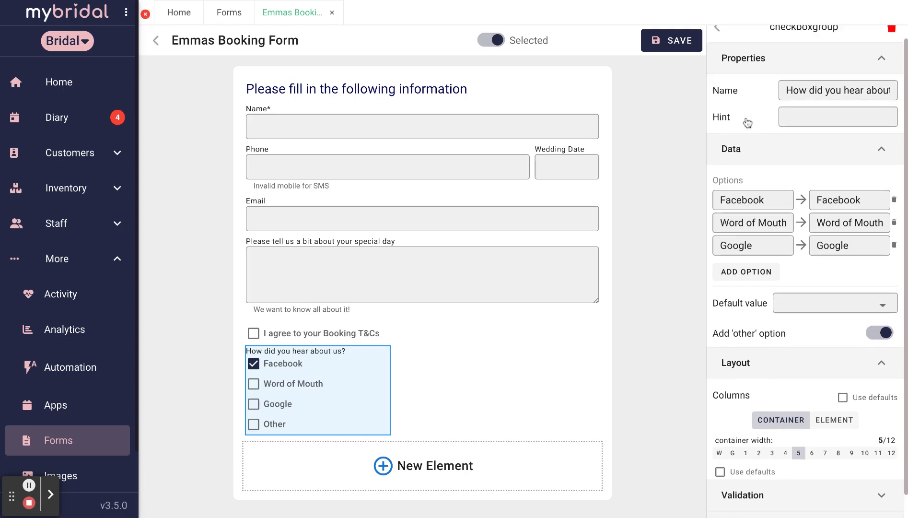
pyautogui.click(718, 42)
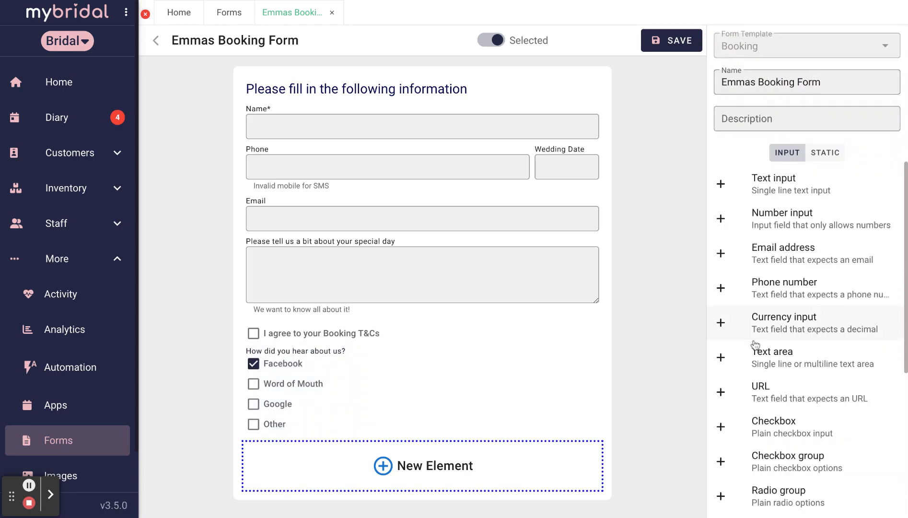
pyautogui.scroll(-3, 787, 440)
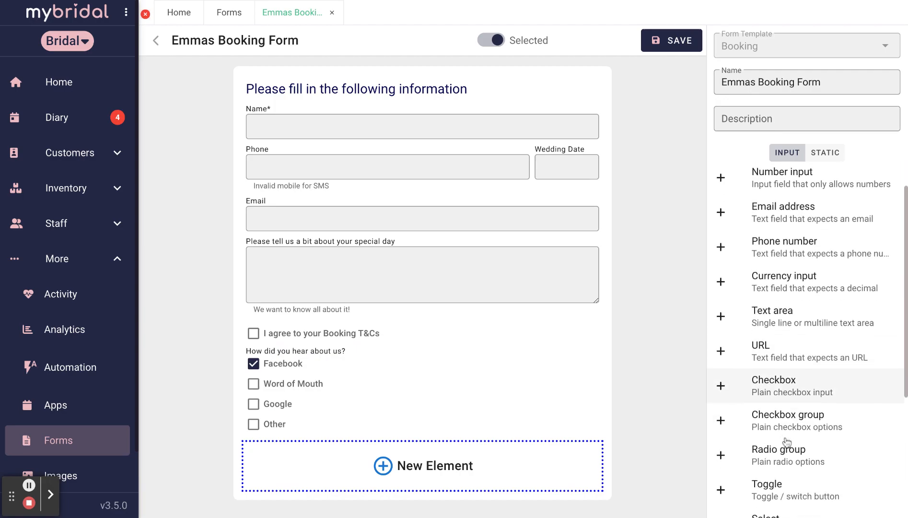
pyautogui.scroll(-2, 786, 442)
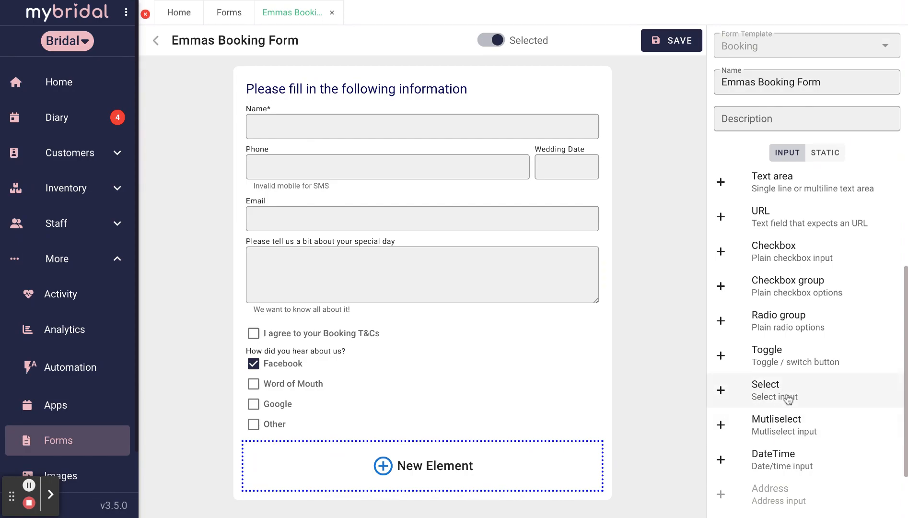
pyautogui.click(781, 420)
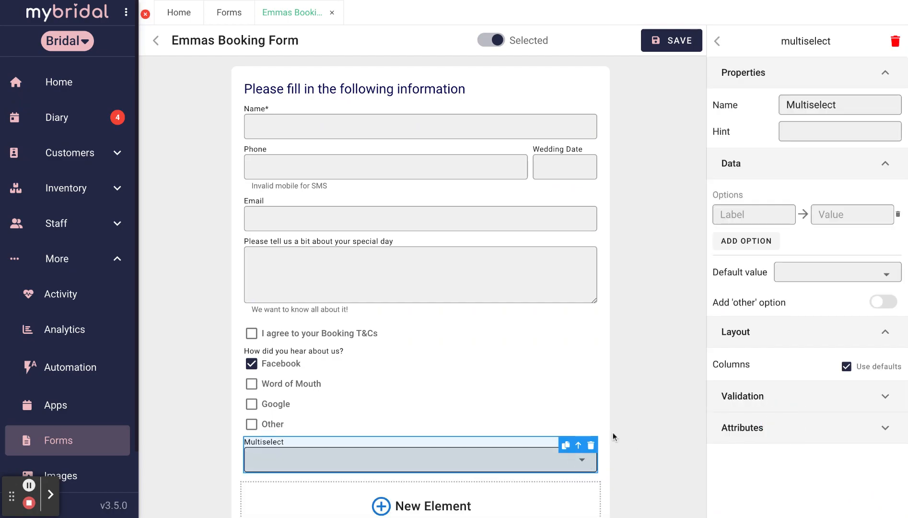
pyautogui.scroll(-1, 635, 418)
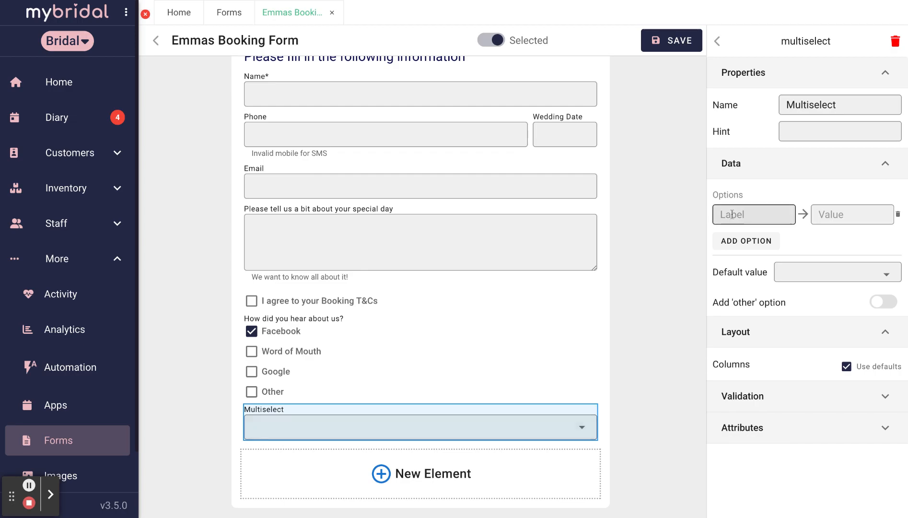
pyautogui.click(848, 104)
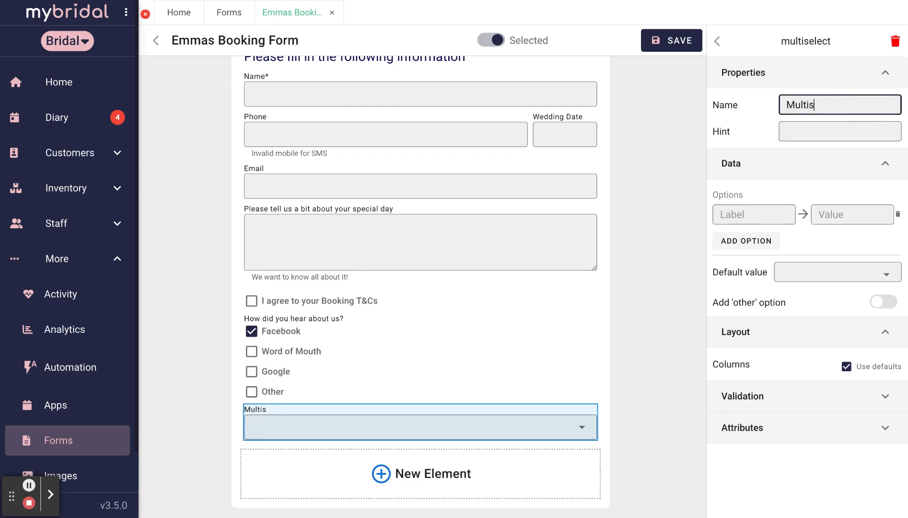
pyautogui.press('BackSpace')
pyautogui.press('BackSpace')
pyautogui.press('BackSpace')
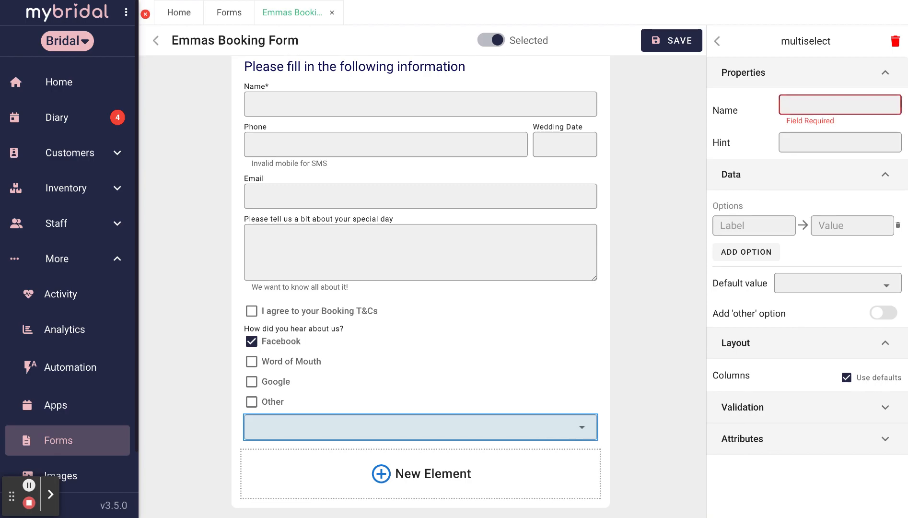
pyautogui.click(717, 41)
pyautogui.click(575, 432)
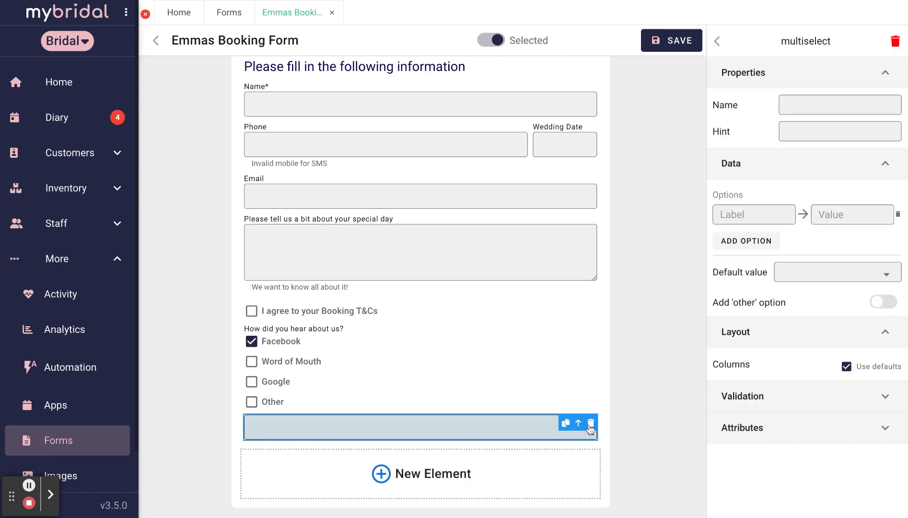
pyautogui.click(591, 423)
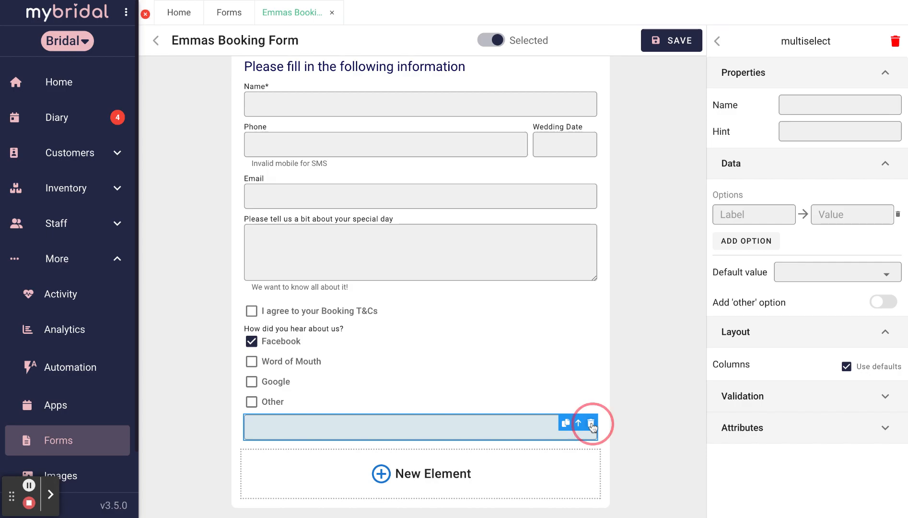
# Step: Add a Select field with its default column layout and container width turned off, and set its container width to 5/12
pyautogui.scroll(-4, 799, 412)
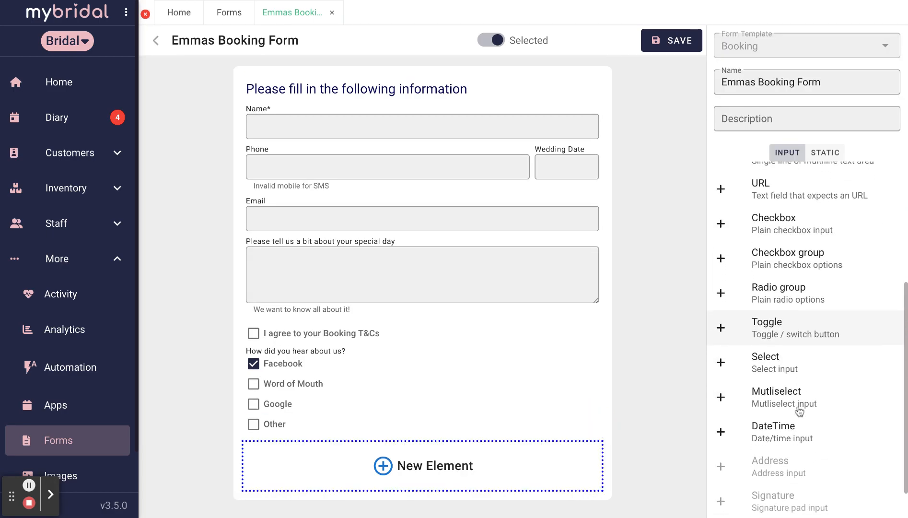
pyautogui.click(782, 363)
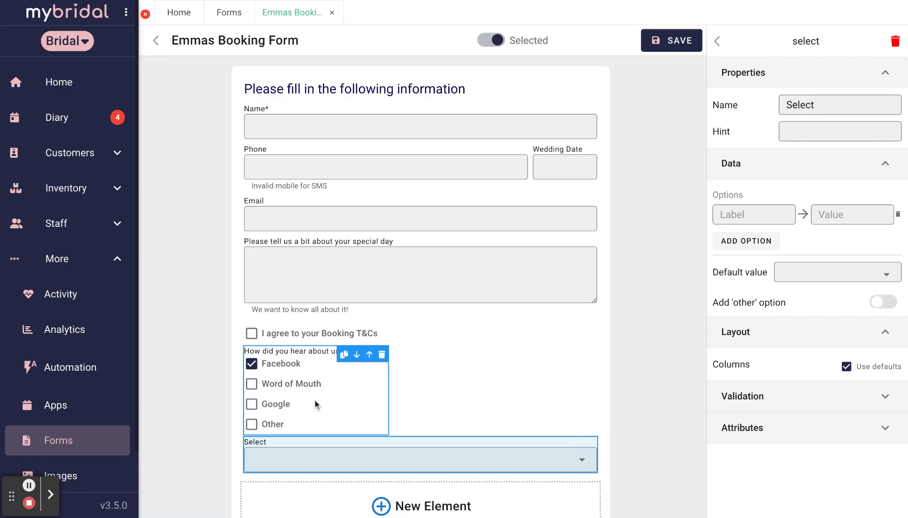
pyautogui.click(847, 367)
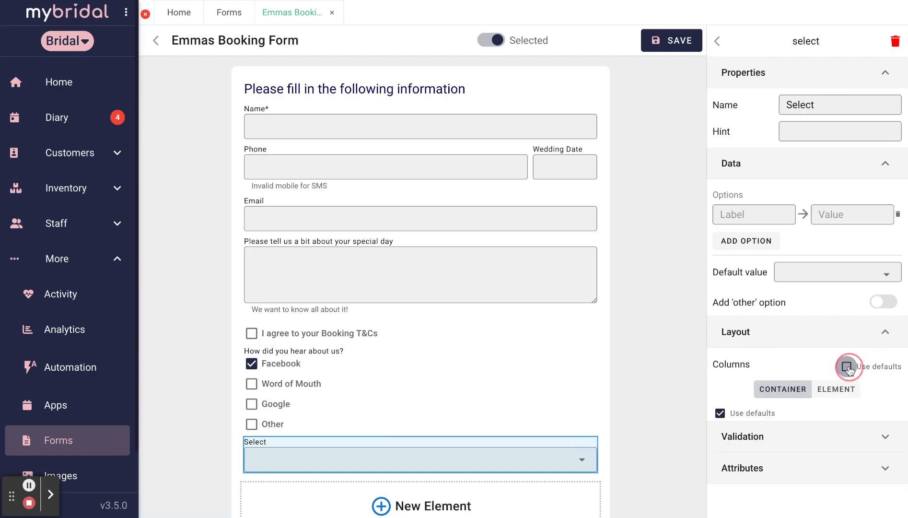
pyautogui.click(723, 414)
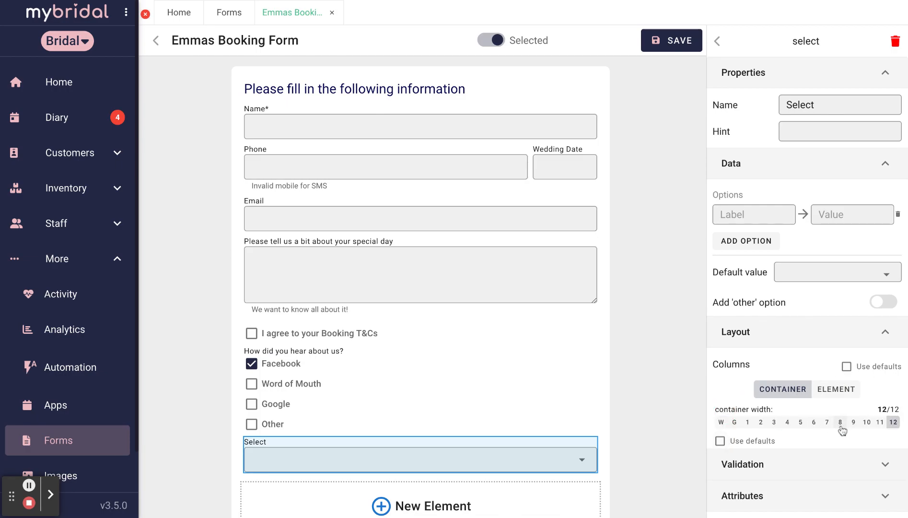
pyautogui.click(800, 422)
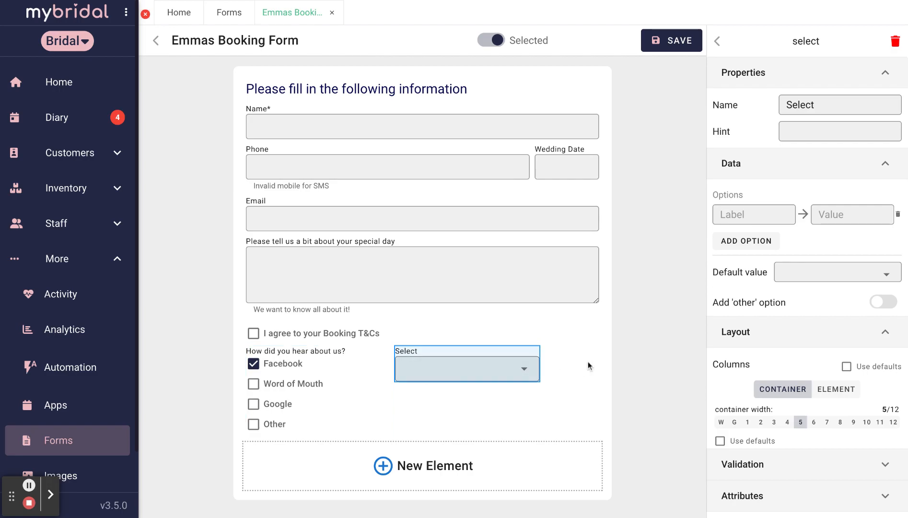
# Step: Rename the new Select field to "What is your budget?"
pyautogui.click(818, 104)
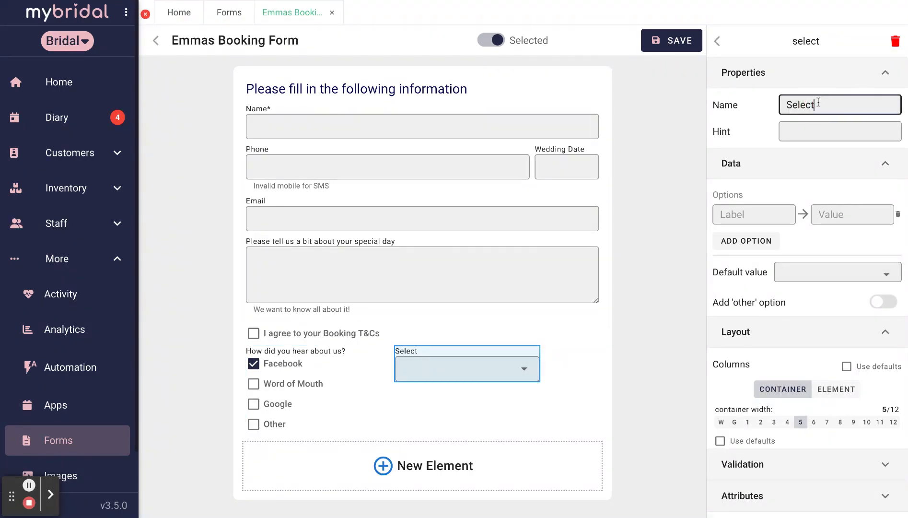
pyautogui.press('BackSpace')
pyautogui.press('BackSpace')
pyautogui.press('BackSpace')
pyautogui.press('BackSpace')
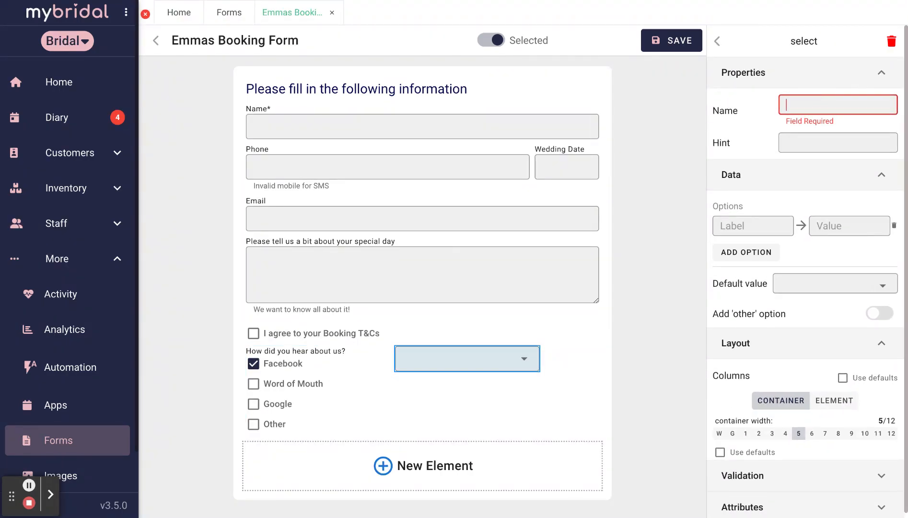
pyautogui.write('What is your budget|?')
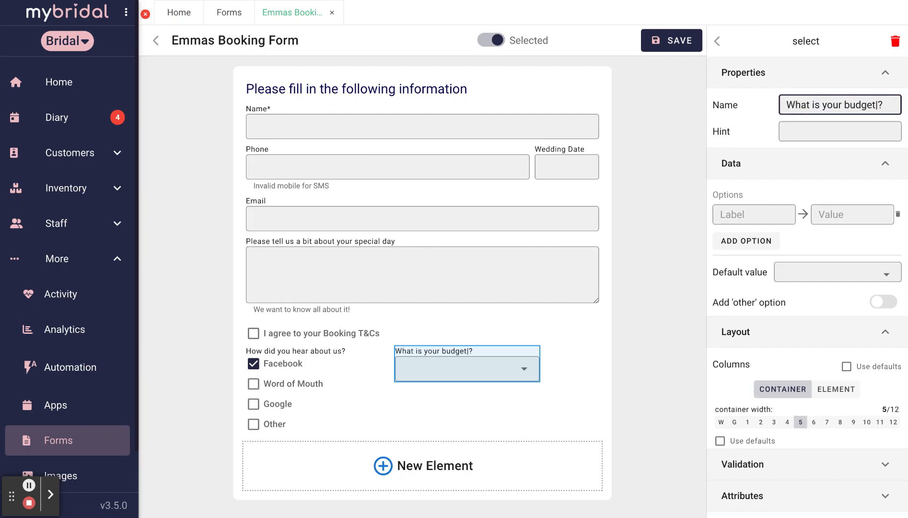
# Step: Give the budget select the options <£1000, £1000-£2000 and >£2000, and leave its settings
pyautogui.click(744, 214)
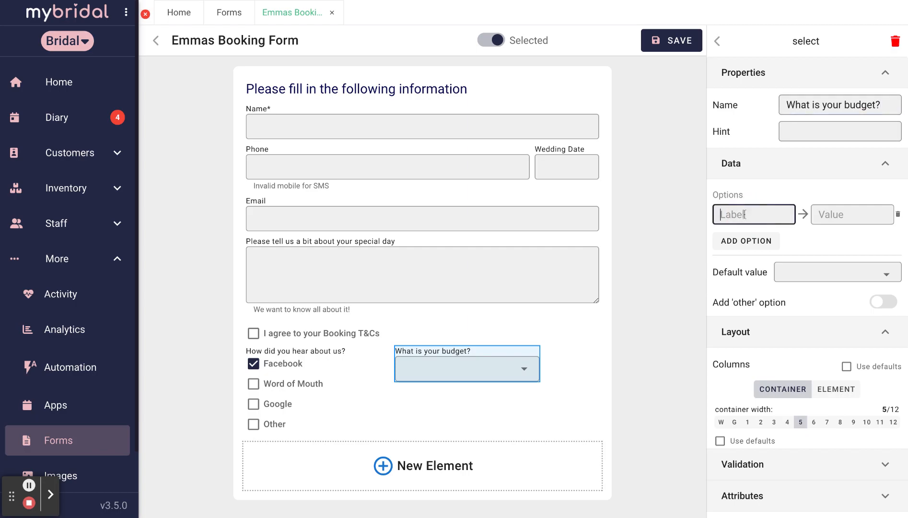
pyautogui.write('<')
pyautogui.press('BackSpace')
pyautogui.write('<£1000')
pyautogui.click(727, 241)
pyautogui.click(727, 239)
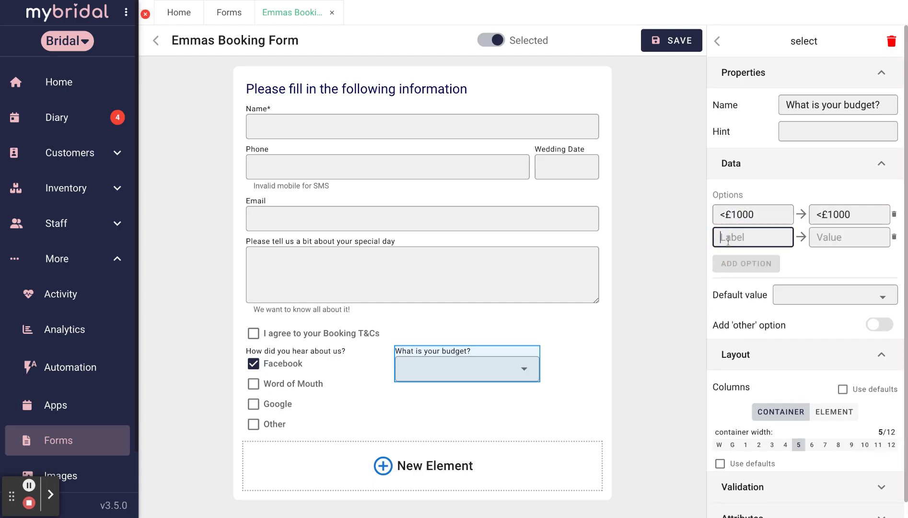
pyautogui.write('£1000-£2000')
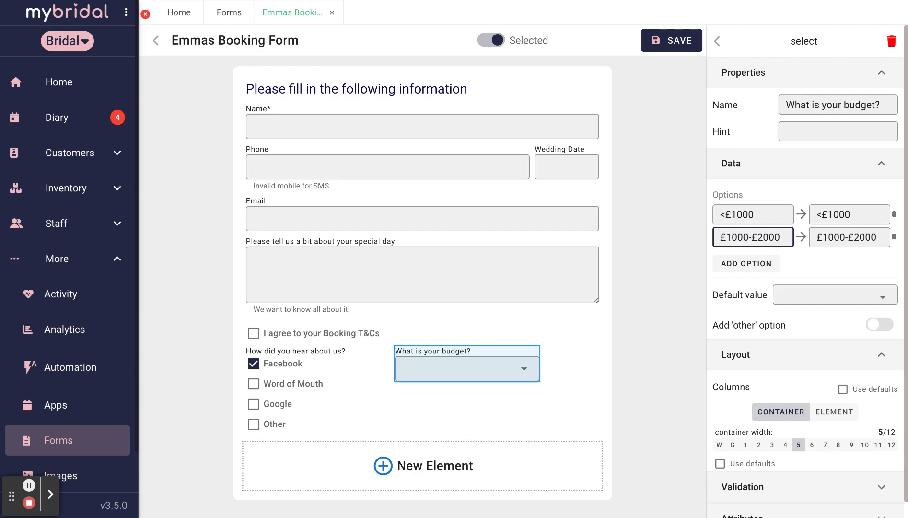
pyautogui.click(725, 263)
pyautogui.click(727, 263)
pyautogui.write('>')
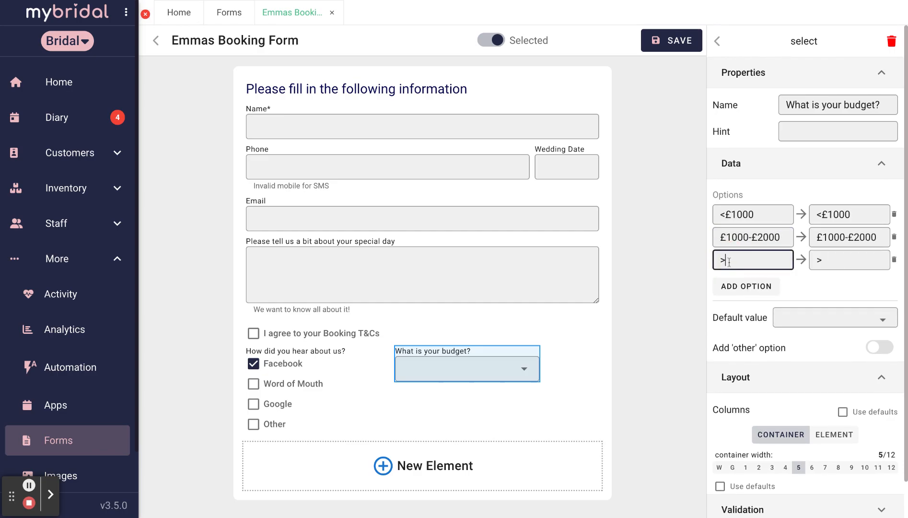
pyautogui.write('£2000')
pyautogui.click(717, 41)
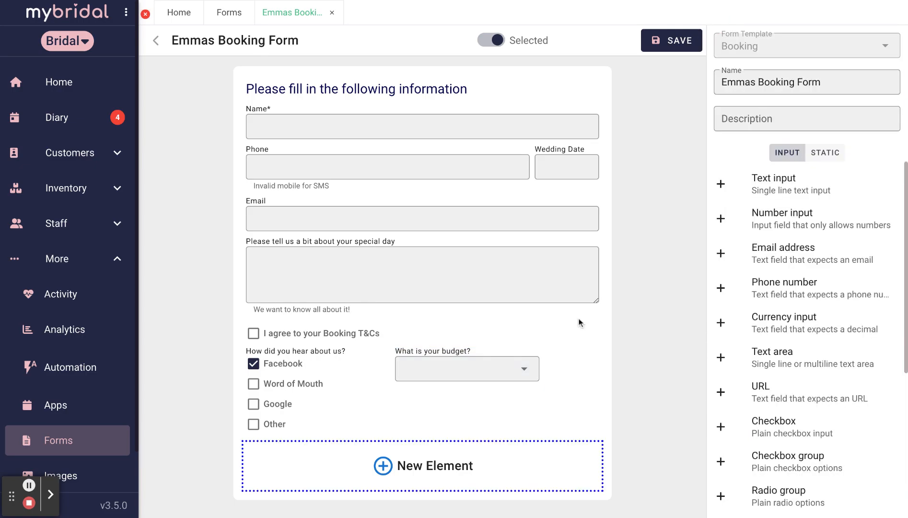
# Step: Test the budget select by choosing >£2000, and look through the remaining input elements in the list
pyautogui.click(525, 369)
pyautogui.click(502, 371)
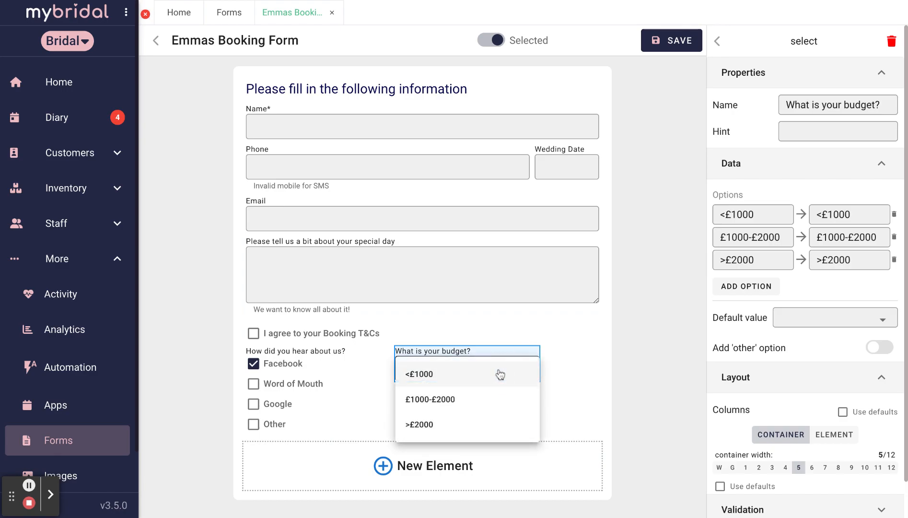
pyautogui.click(442, 425)
pyautogui.click(598, 361)
pyautogui.click(719, 42)
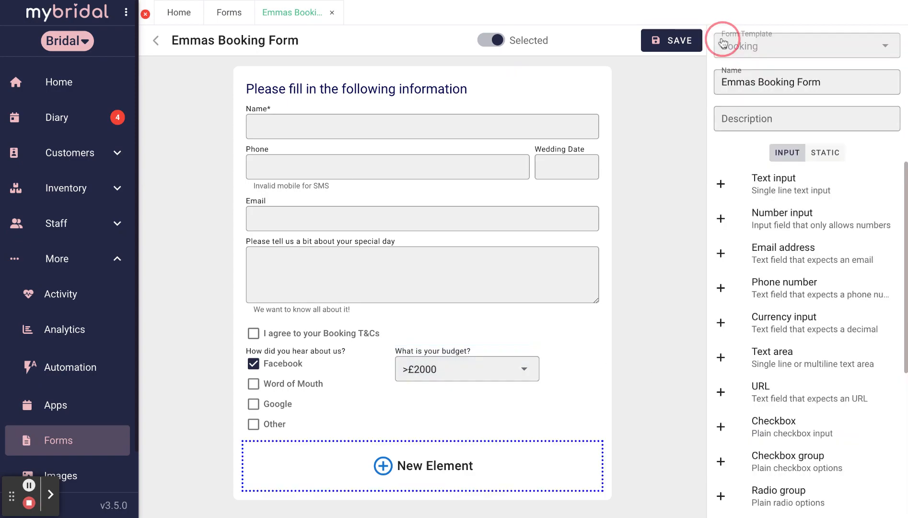
pyautogui.scroll(-3, 808, 259)
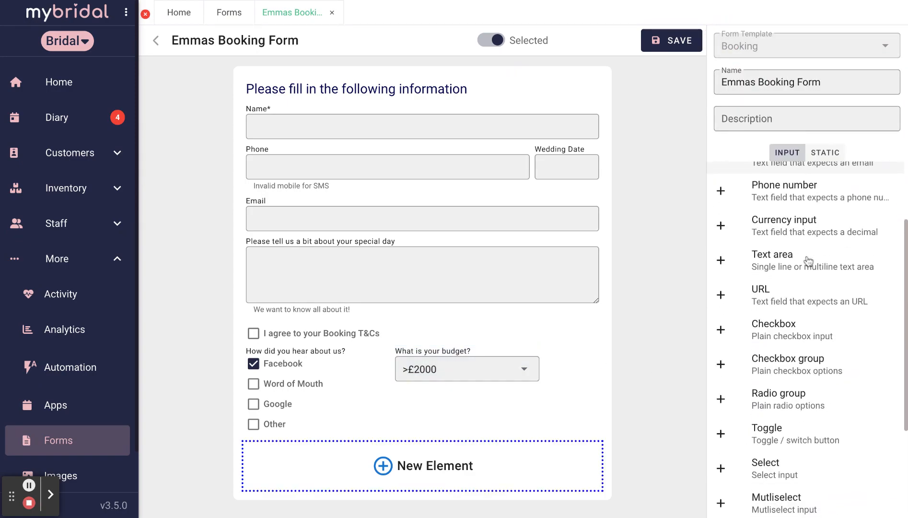
pyautogui.scroll(-3, 793, 392)
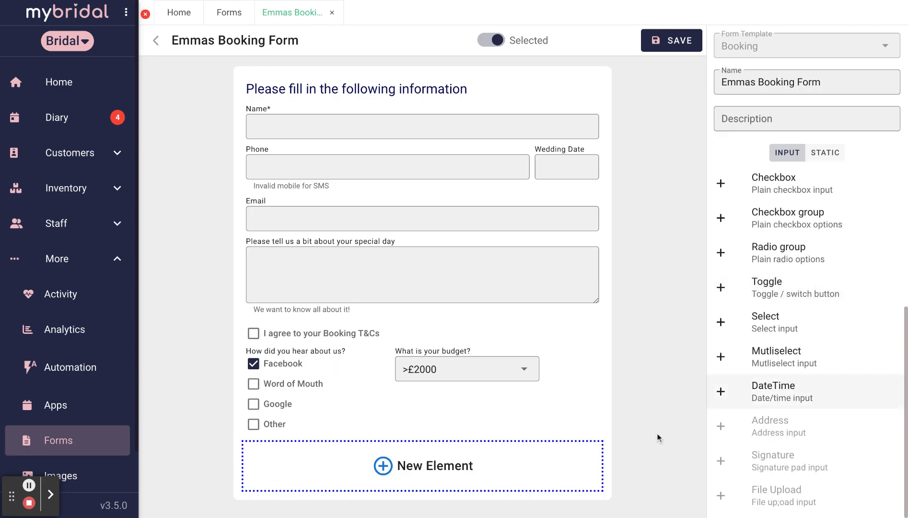
# Step: Duplicate the "What is your budget?" select and select the copy below the checkbox group
pyautogui.moveTo(526, 372)
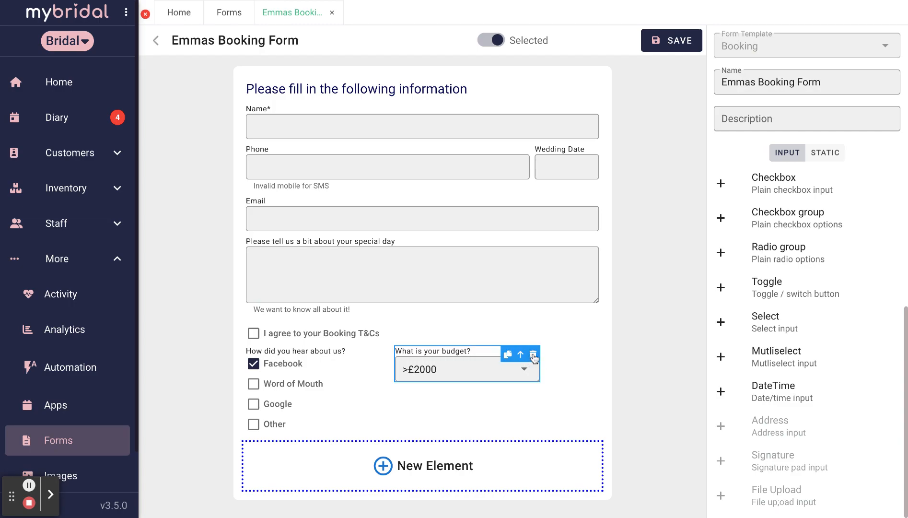
pyautogui.click(507, 354)
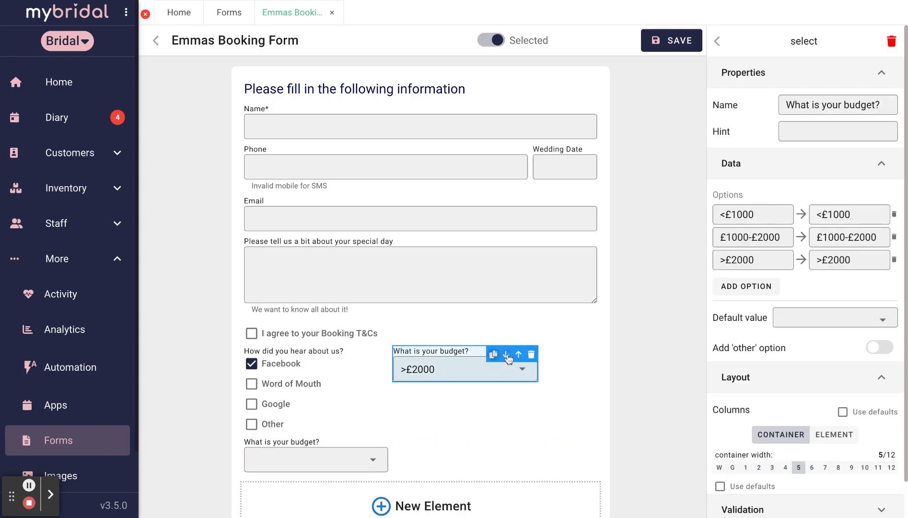
pyautogui.click(328, 453)
pyautogui.click(465, 434)
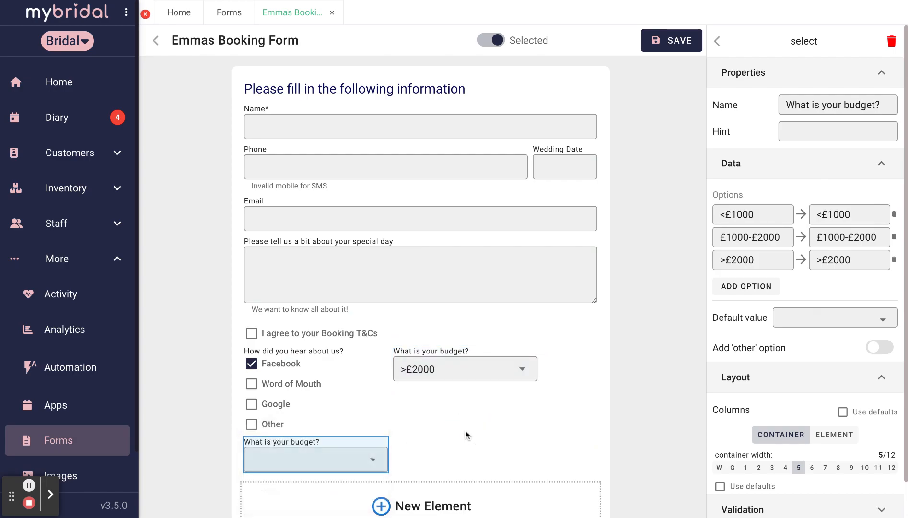
pyautogui.scroll(-1, 466, 434)
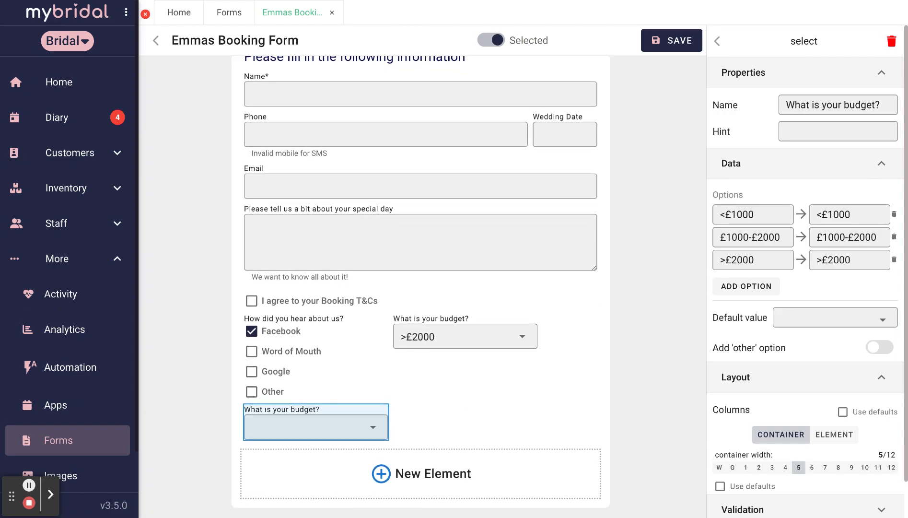
pyautogui.scroll(1, 472, 384)
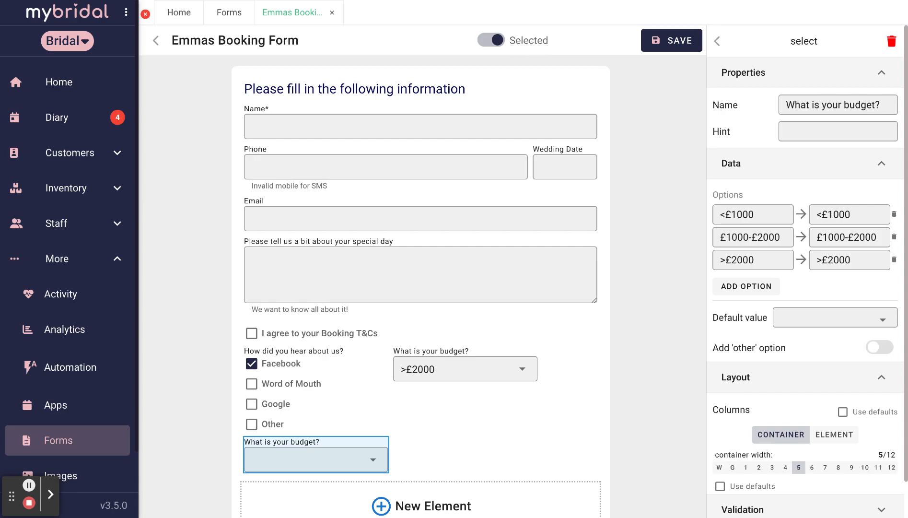
# Step: Switch the form's Selected state off and on again, and try to save the form
pyautogui.click(493, 40)
pyautogui.click(491, 40)
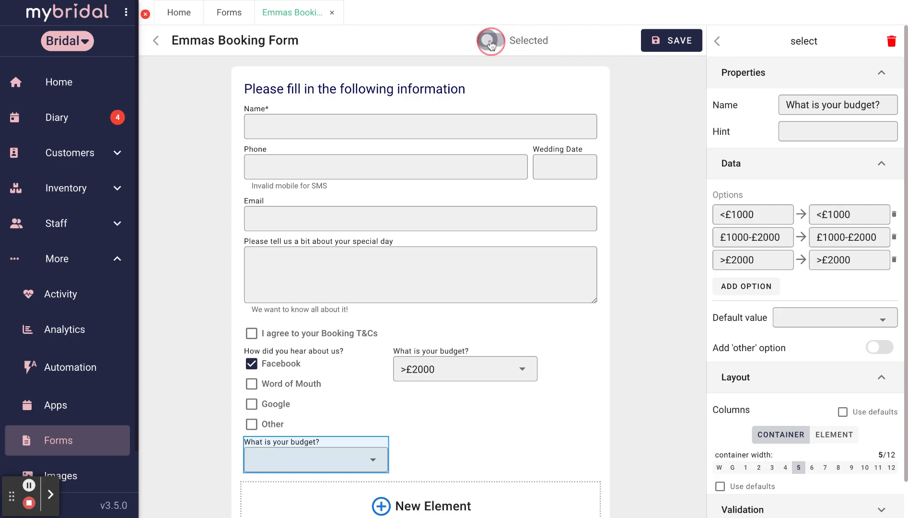
pyautogui.click(676, 43)
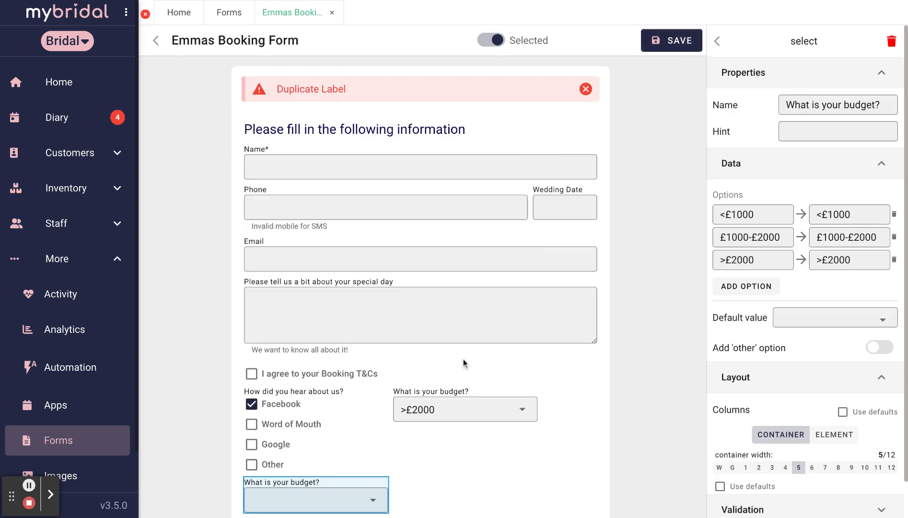
pyautogui.scroll(-2, 463, 359)
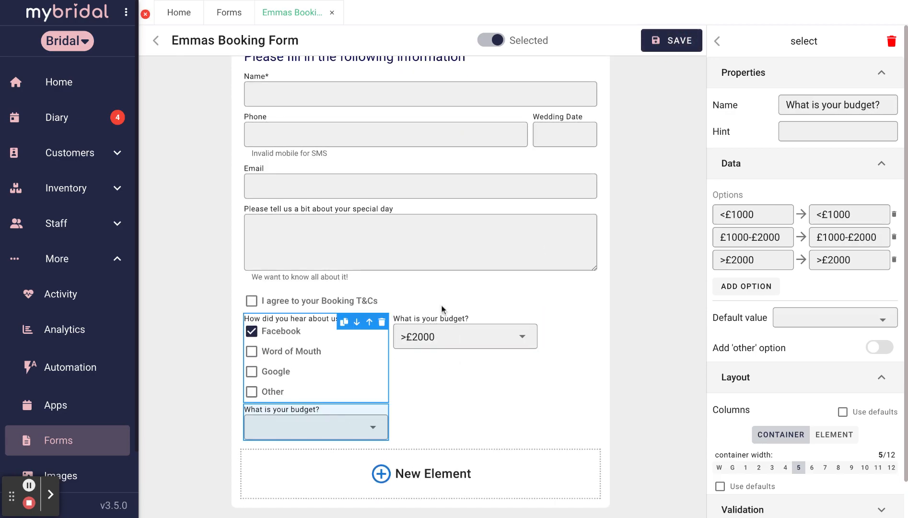
# Step: Delete the duplicate "What is your budget?" select below the checkbox group and save the form
pyautogui.click(382, 413)
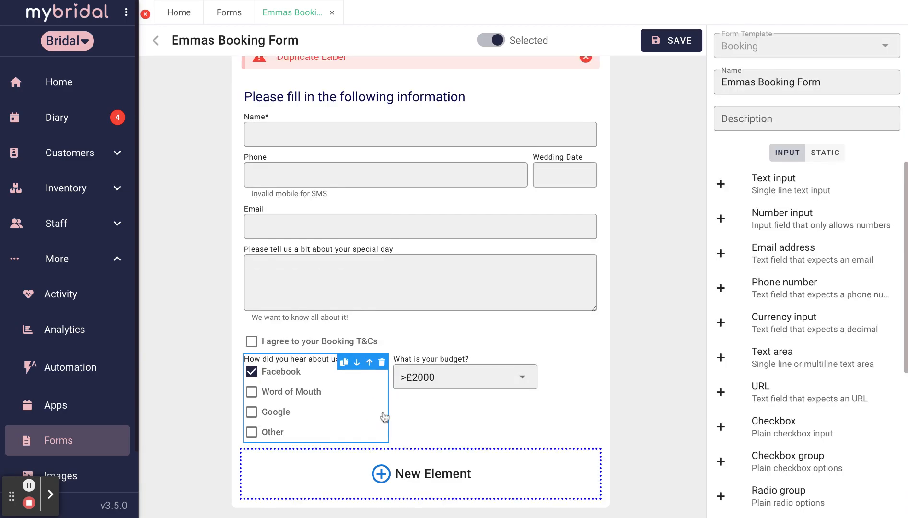
pyautogui.scroll(2, 506, 328)
pyautogui.click(665, 45)
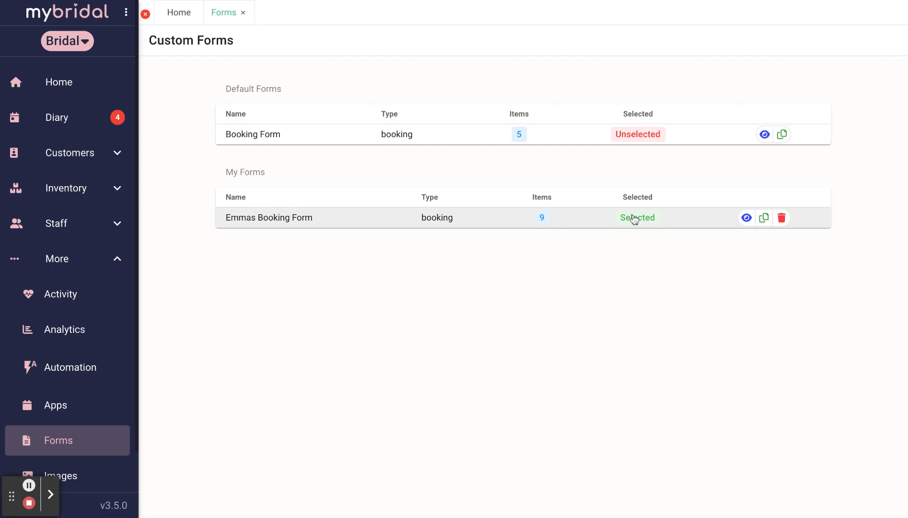
# Step: Go to the account settings and open the live booking system's preview with its configuration
pyautogui.click(126, 14)
pyautogui.click(198, 116)
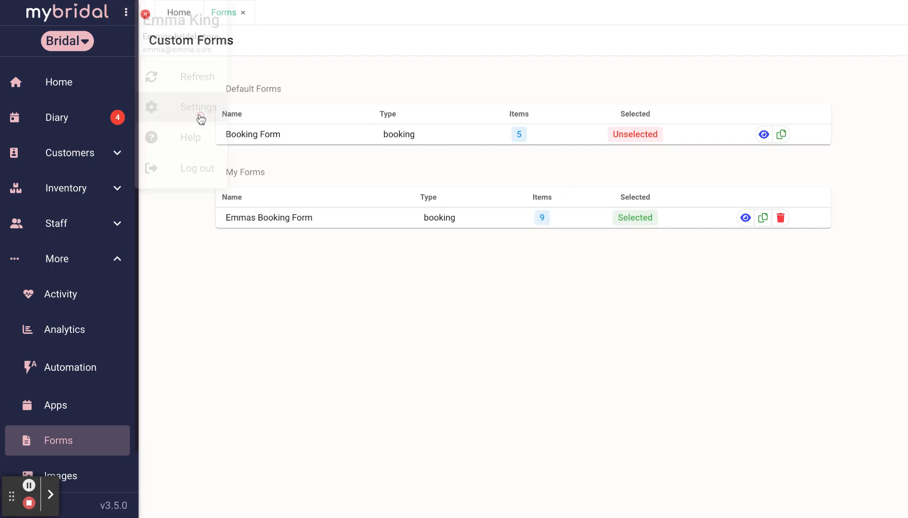
pyautogui.click(834, 135)
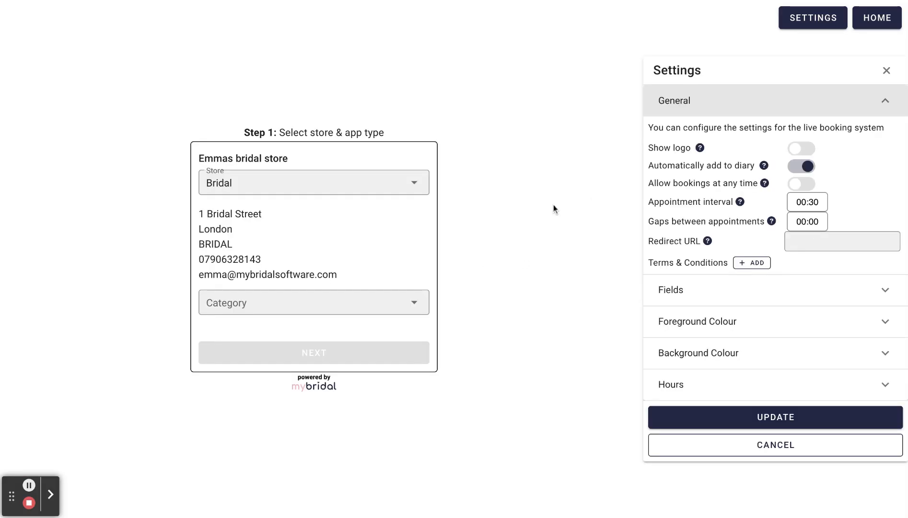
# Step: Choose the 1hr 1st Appointment category and the 02:00 PM slot in the booking preview, and continue to the appointment information form
pyautogui.click(356, 311)
pyautogui.click(304, 303)
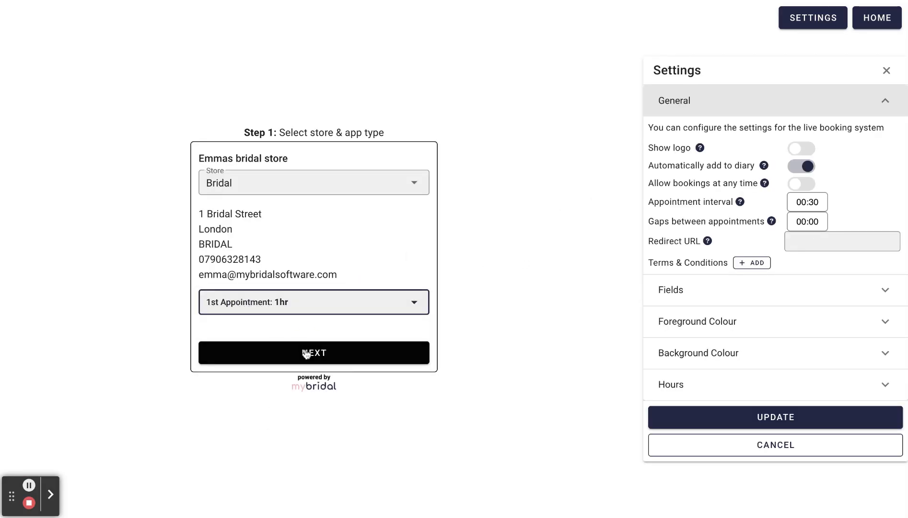
pyautogui.click(305, 352)
pyautogui.click(263, 362)
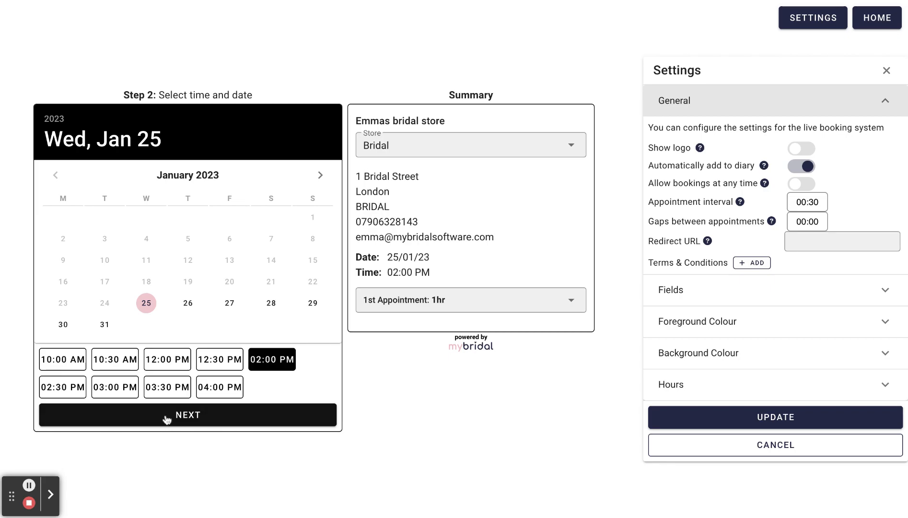
pyautogui.click(169, 418)
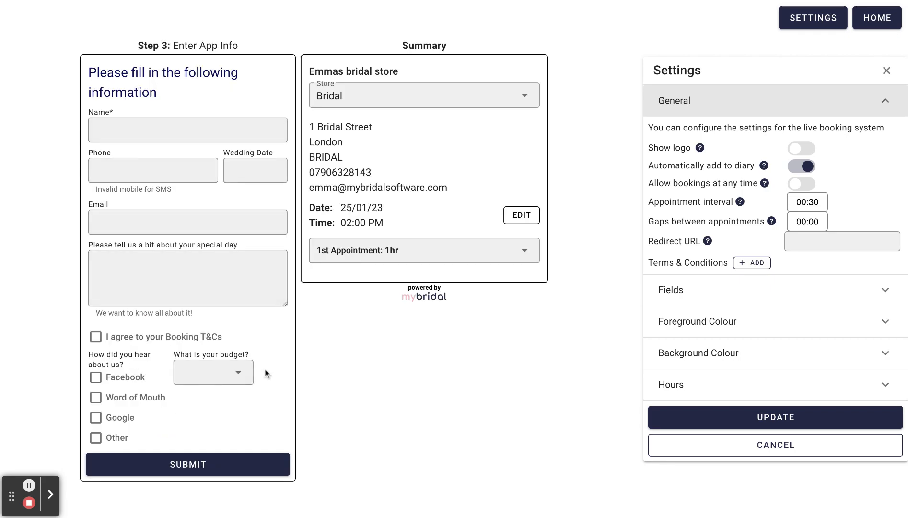